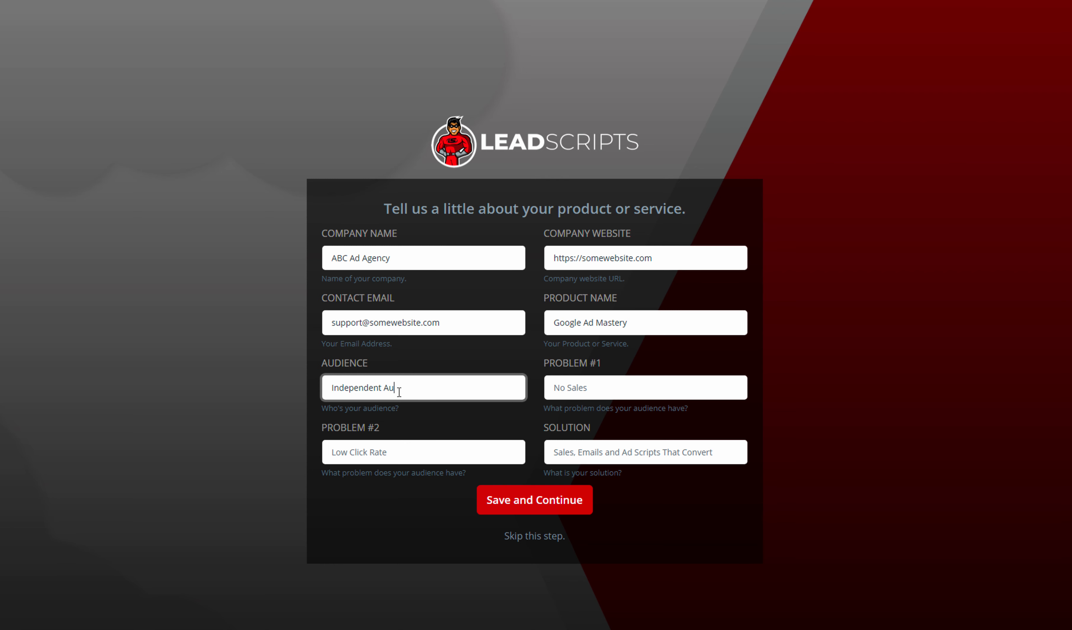
- Fill in Problem #1 as "No Sales" and Problem #2 as "No Audience"
key(Tab)
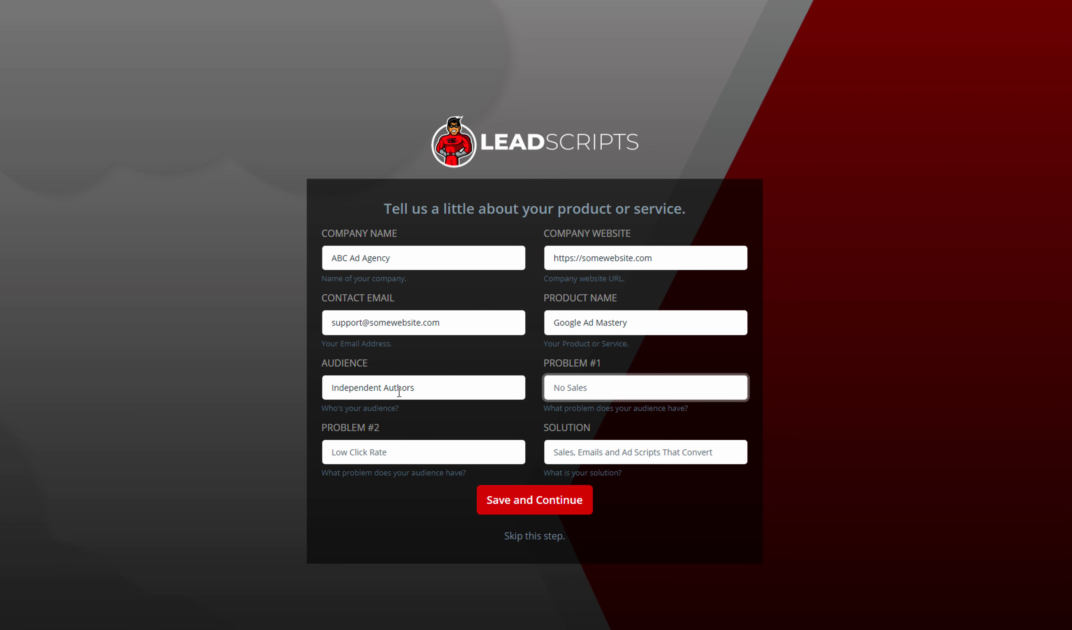
text(No Sales)
key(Tab)
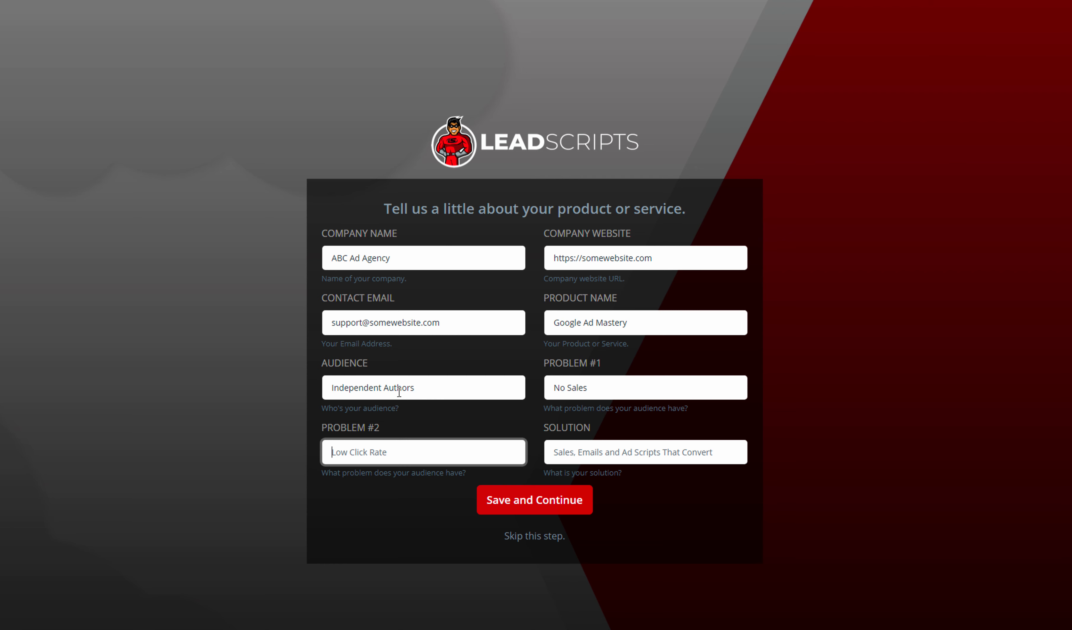
text(No Audience)
key(Tab)
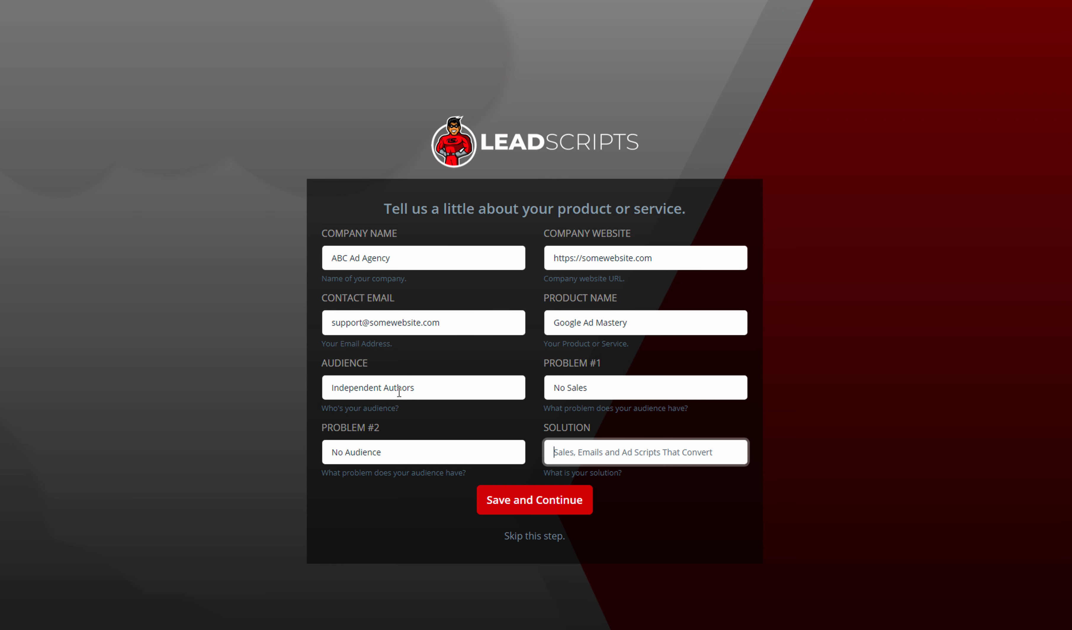
- Enter "7-Lesson Video Course" as the solution and save the product details to continue
text(7)
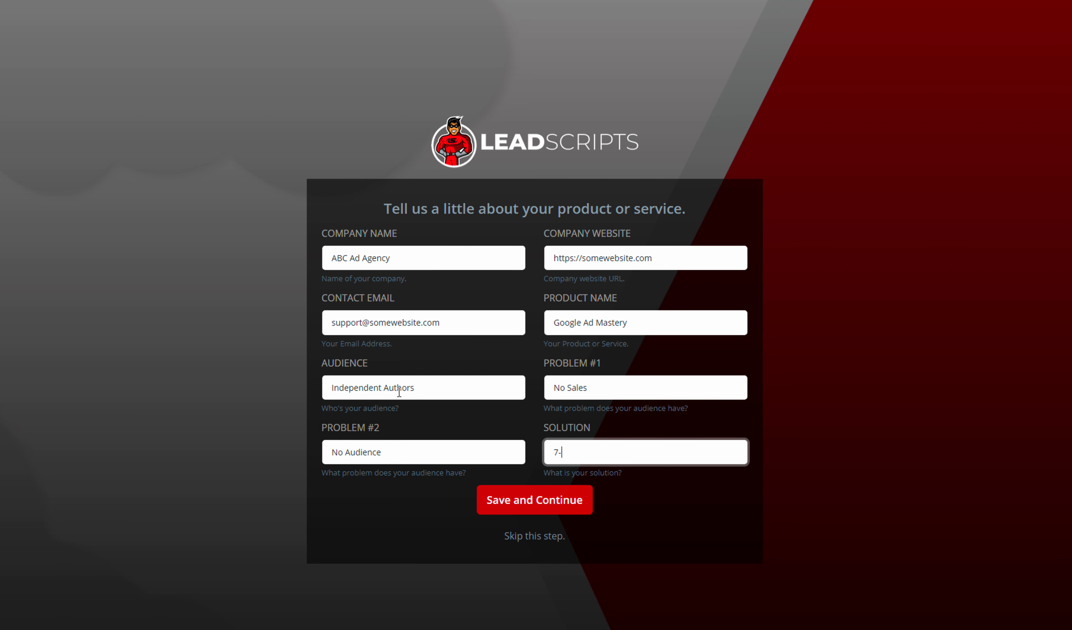
text(-Lesson Video COu)
text(urse)
click(523, 512)
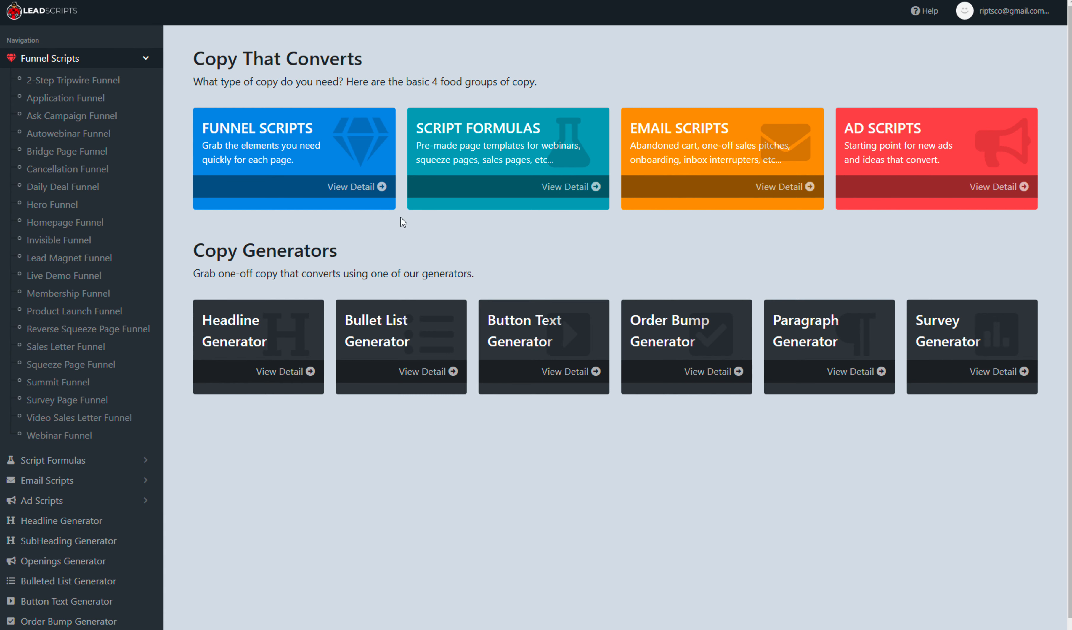
- Browse the Sales Pages script formula and the Subheading Generator, ending in the Headline Generator
click(37, 460)
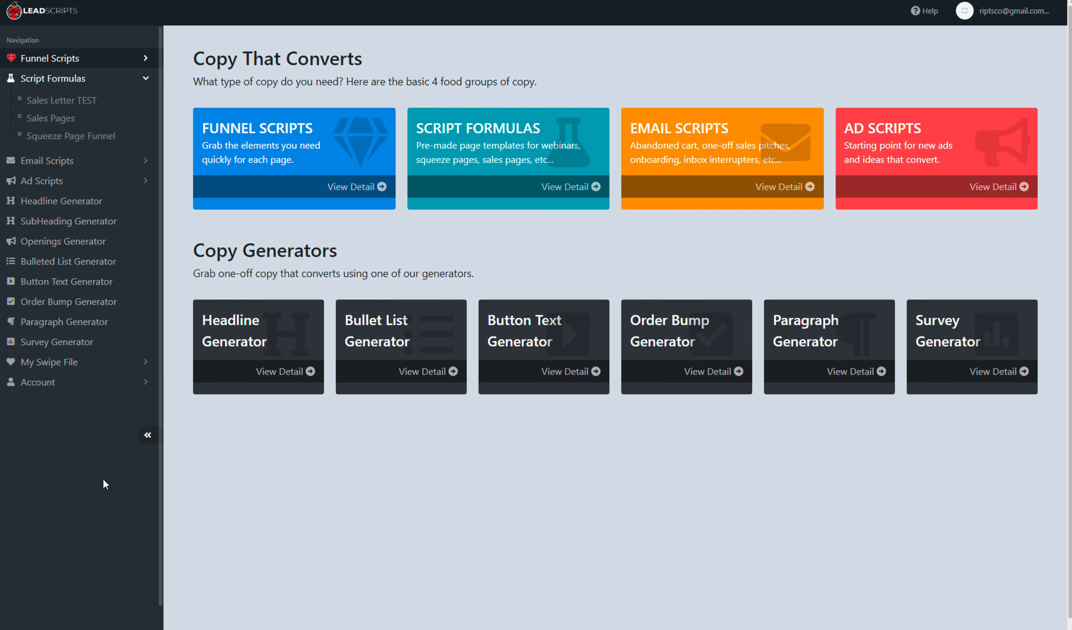
click(51, 121)
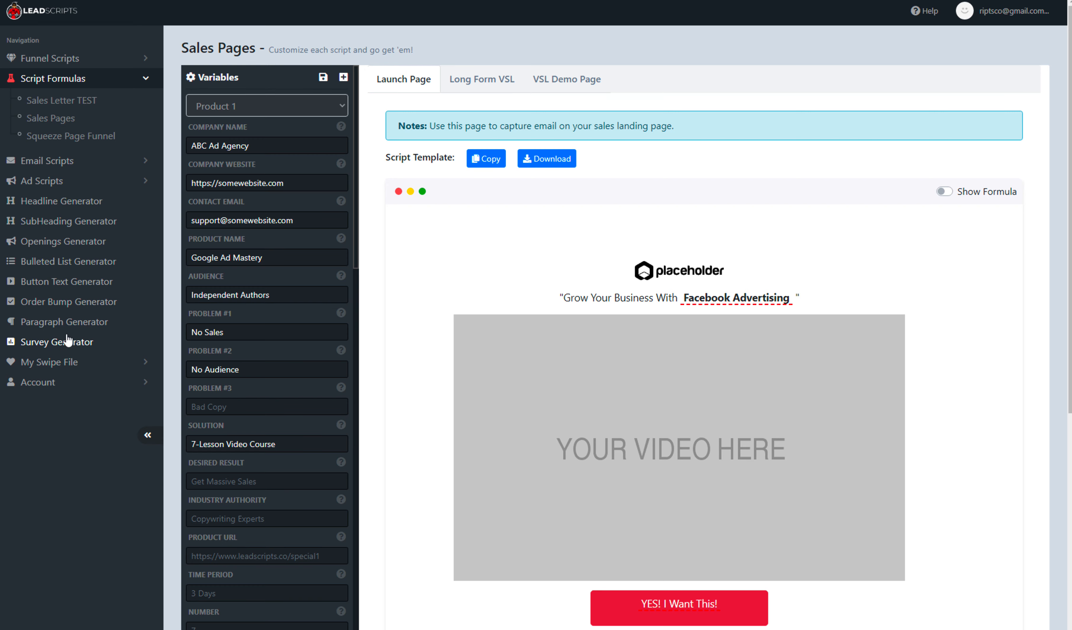
click(52, 206)
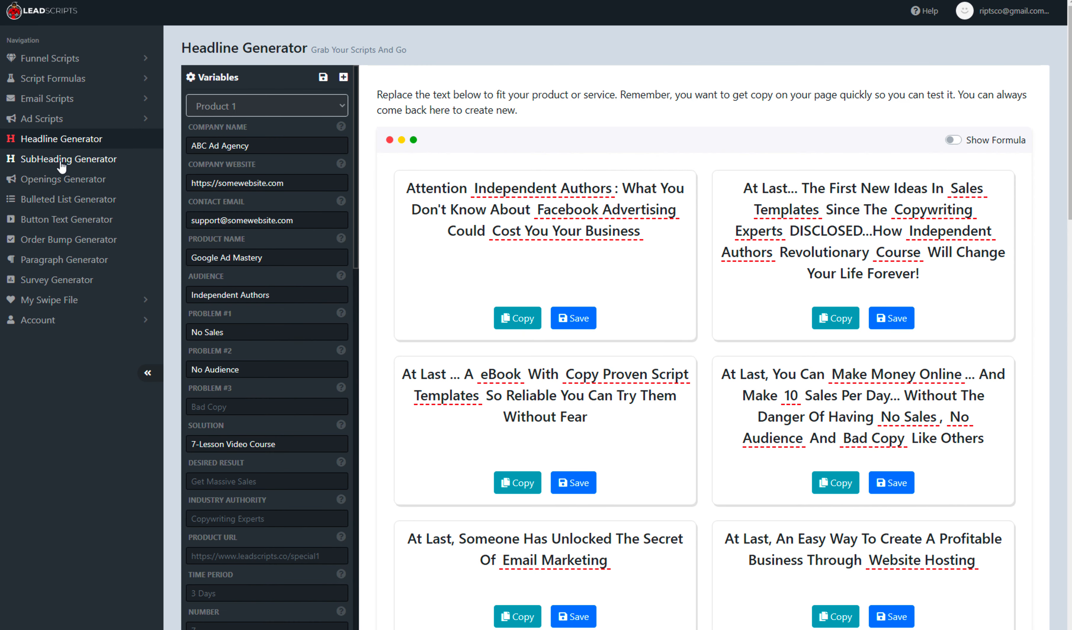
click(62, 165)
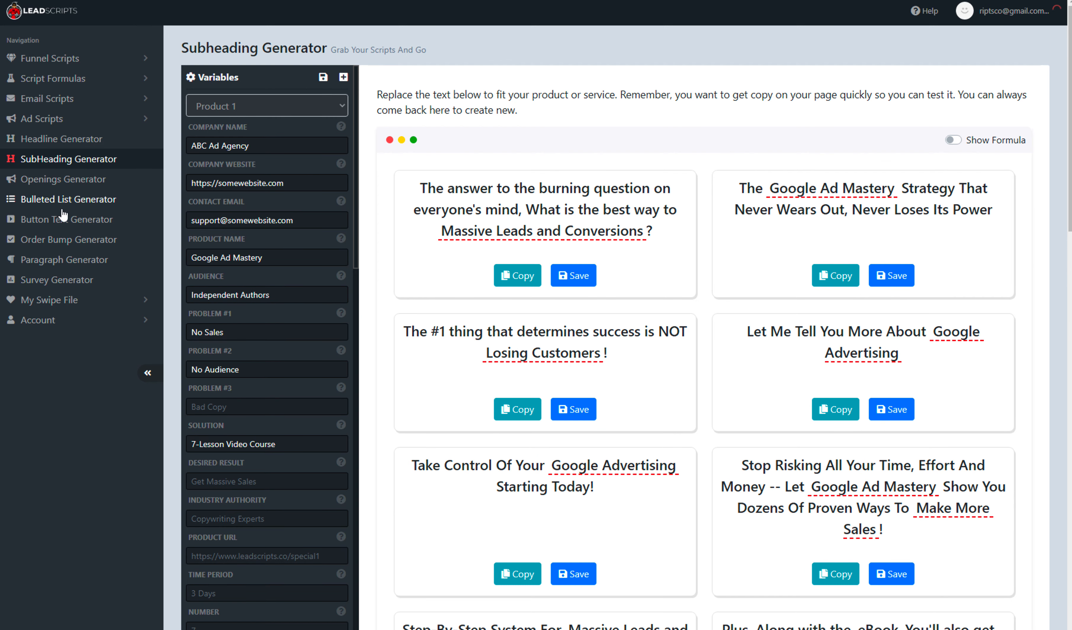
click(66, 139)
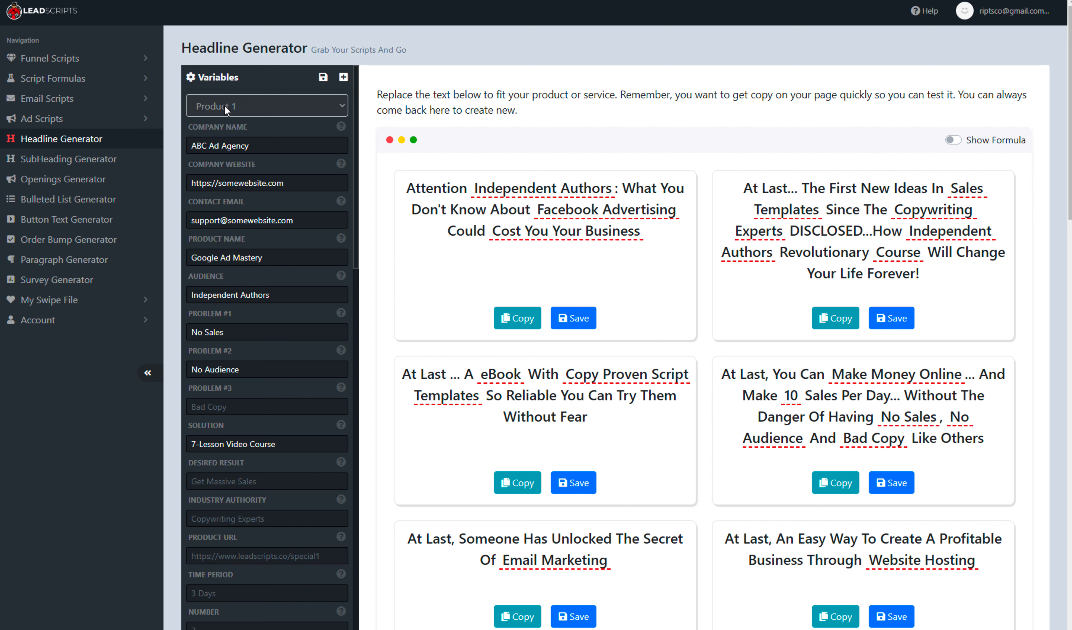
- Open the product selector and scroll through the full list of variables
click(279, 106)
click(279, 106)
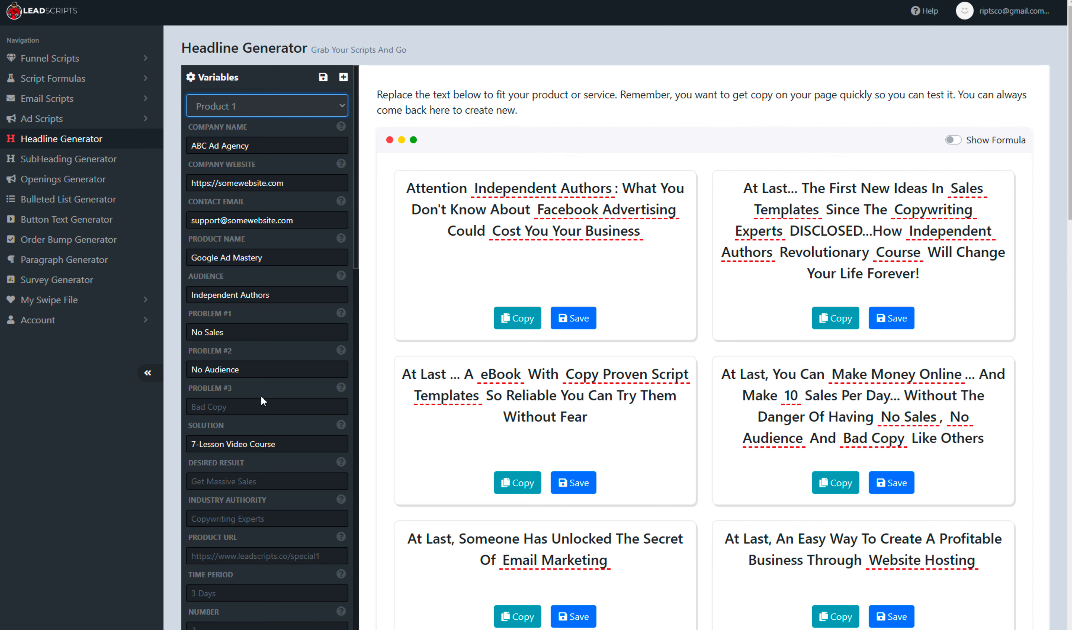
scroll(262, 395, down, 6)
scroll(263, 392, down, 10)
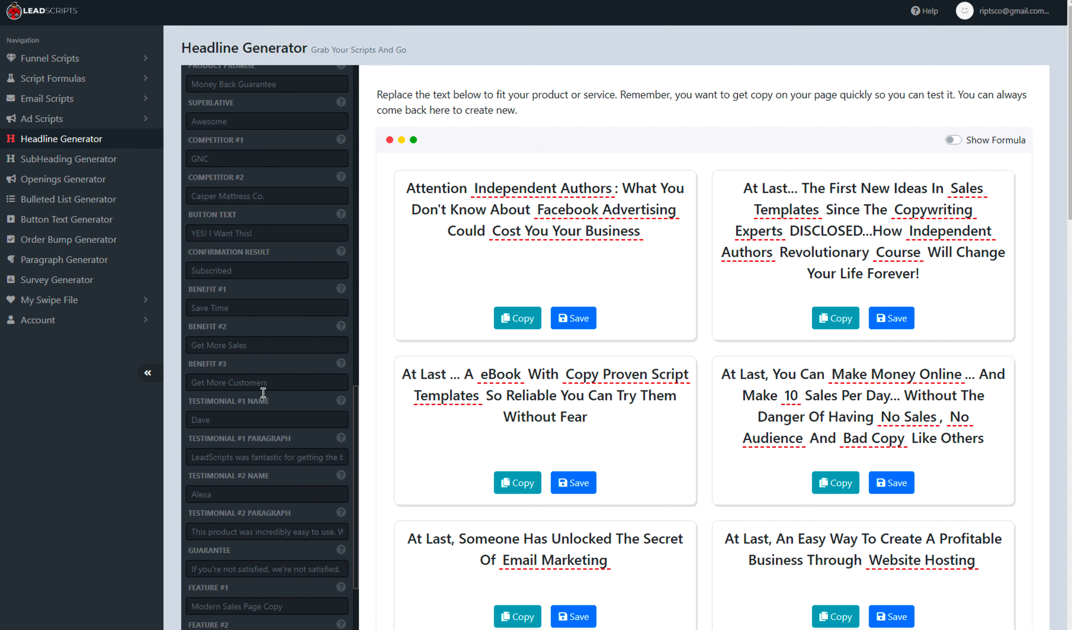
scroll(263, 394, down, 5)
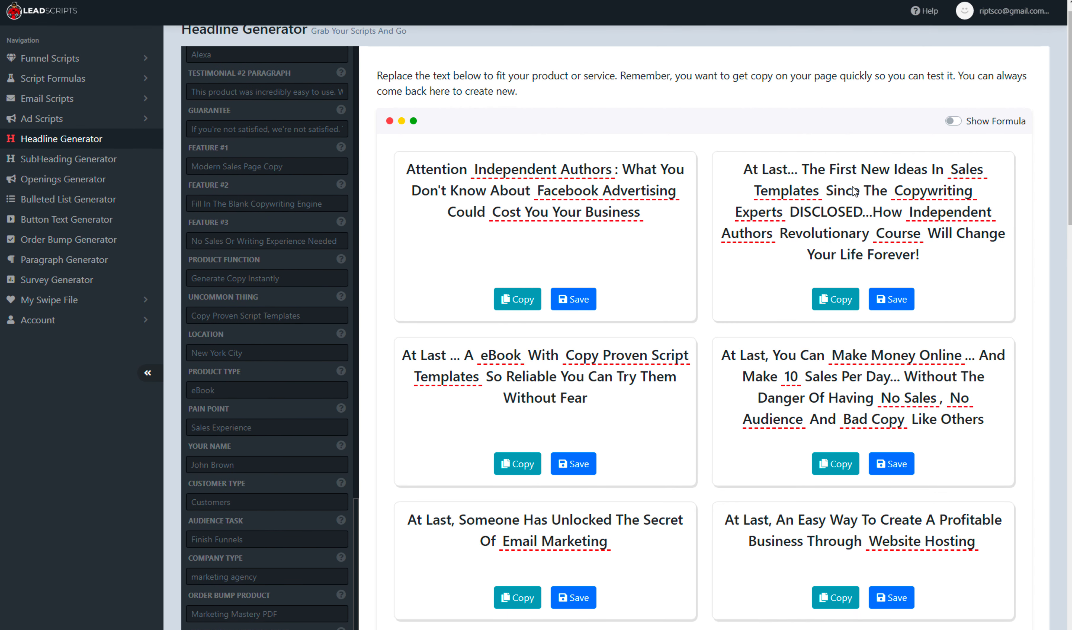
scroll(341, 326, up, 20)
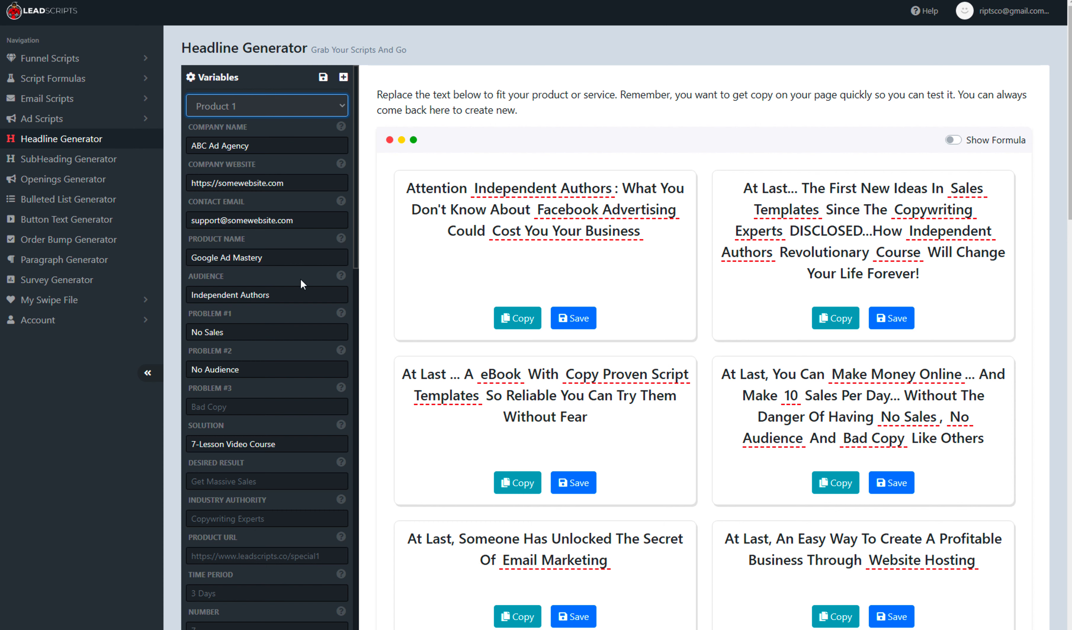
- Set the Problem #3 variable to "Low Ad Spend"
click(227, 409)
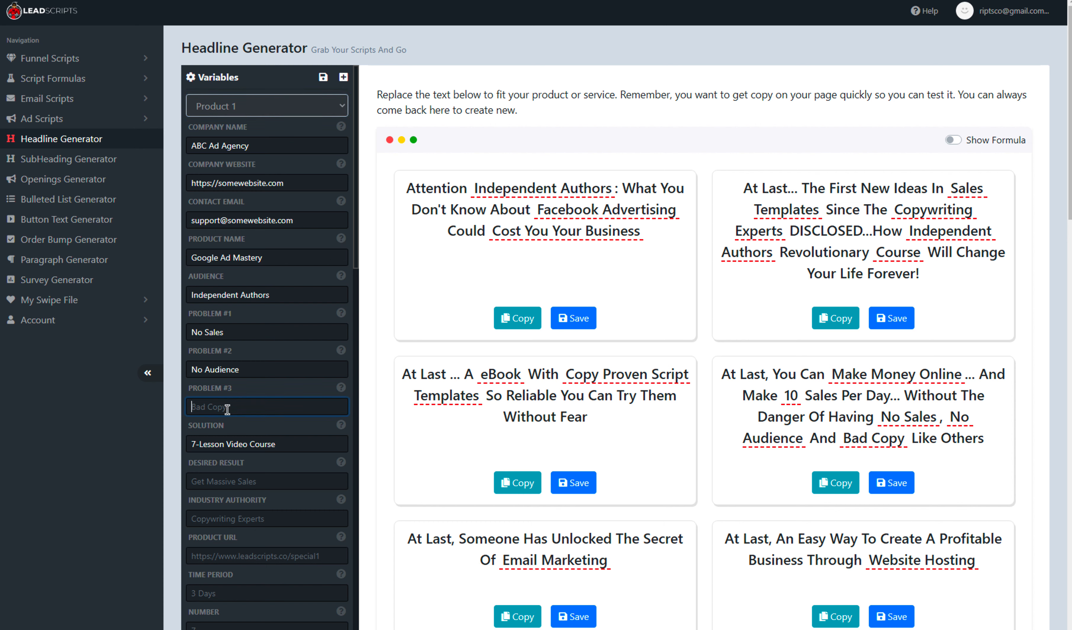
text(Low )
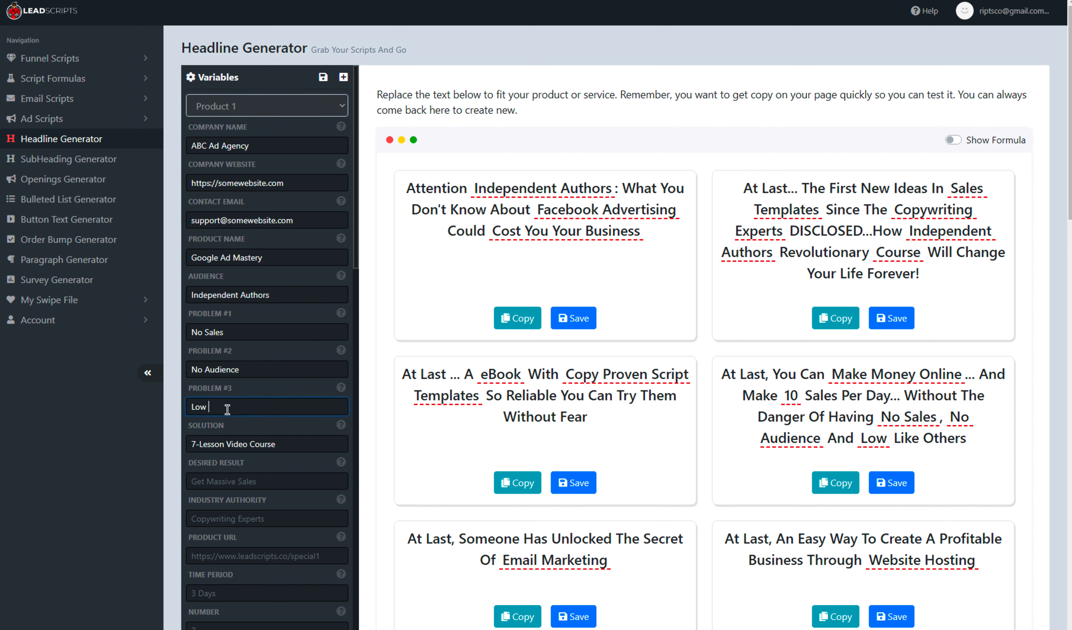
text(Ad Spend)
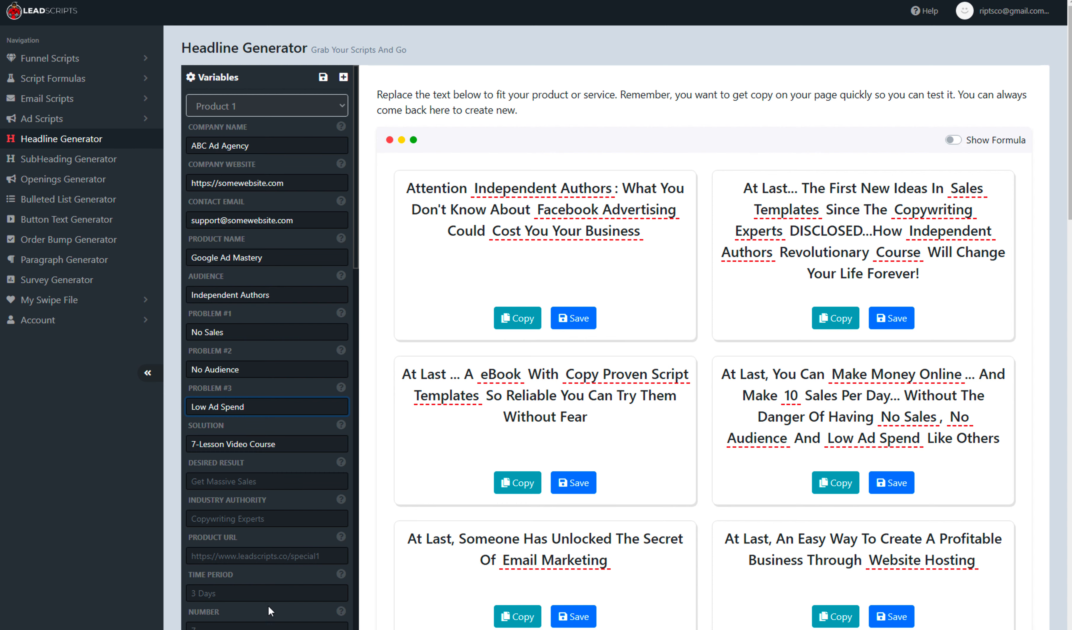
- Toggle the formula view on and off and inspect the problem fields and the Desired Result help text
click(954, 140)
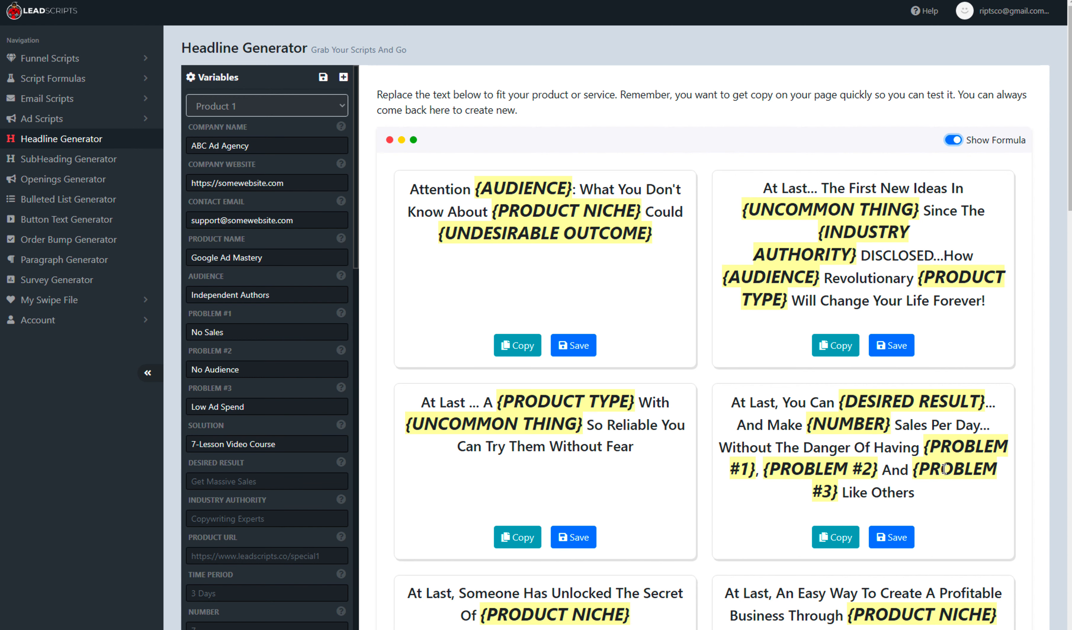
click(954, 139)
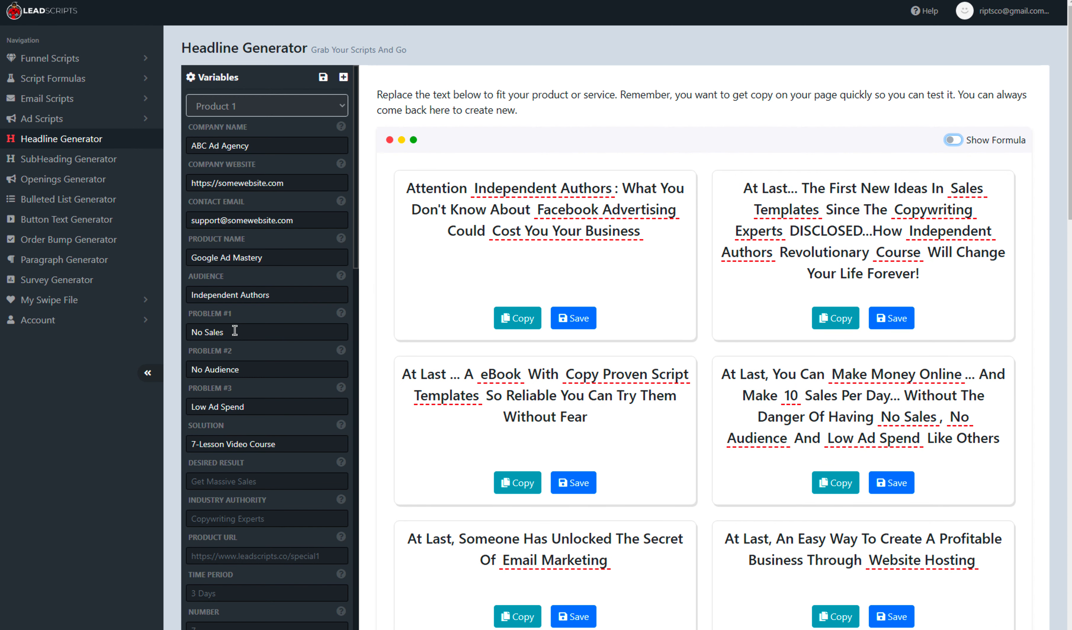
drag(236, 313, 189, 311)
drag(246, 354, 169, 354)
click(258, 371)
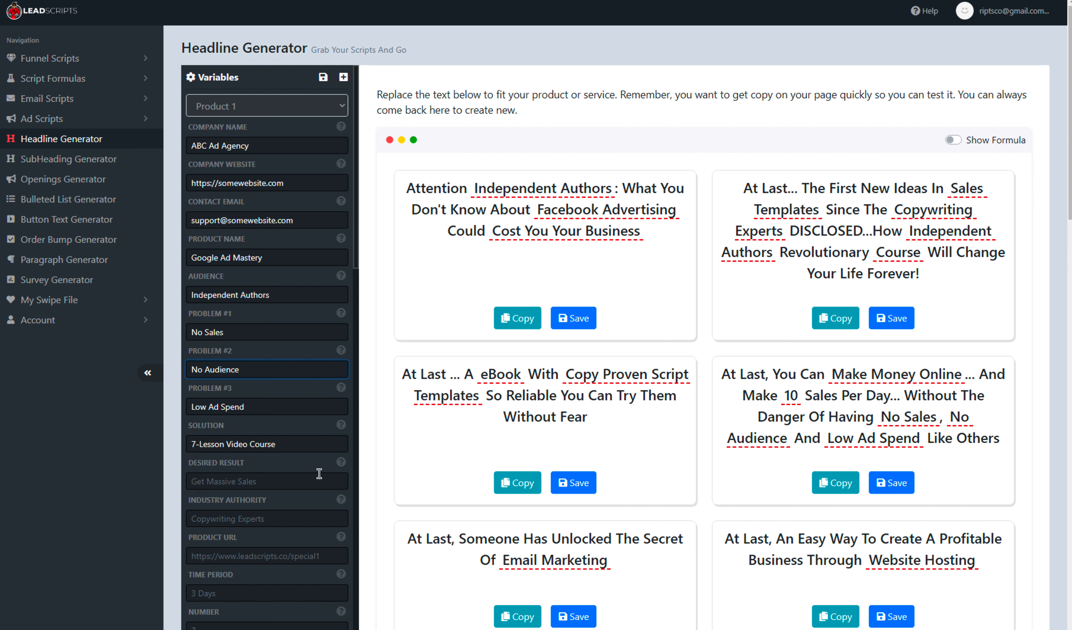
click(341, 461)
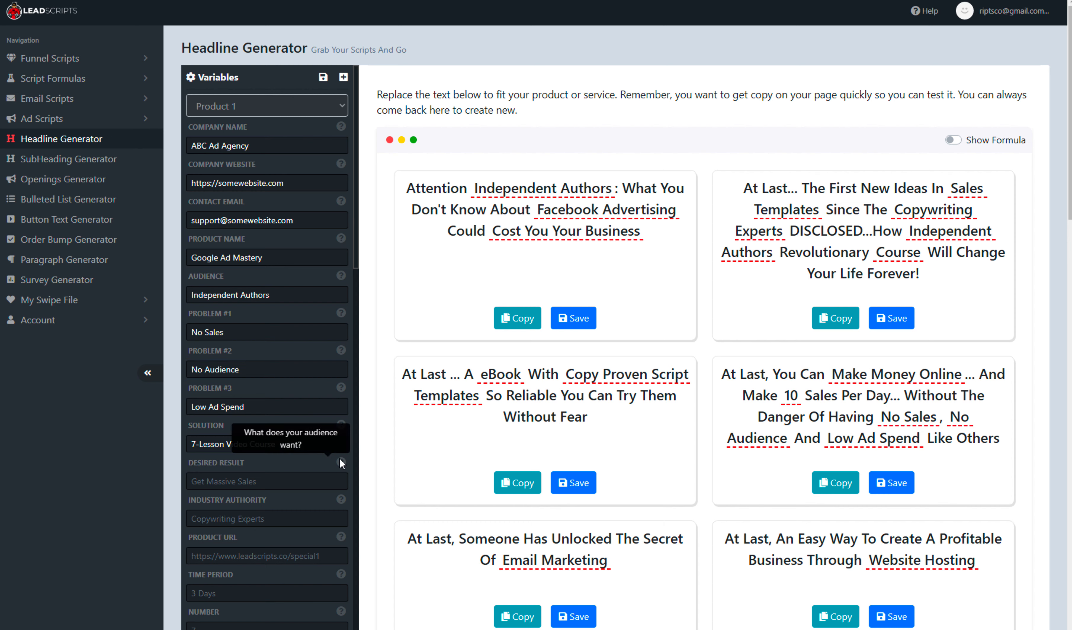
- Set the Desired Result variable to "Sell A Lot Of Books Without Spending A Fortune"
mouse_move(340, 464)
click(247, 485)
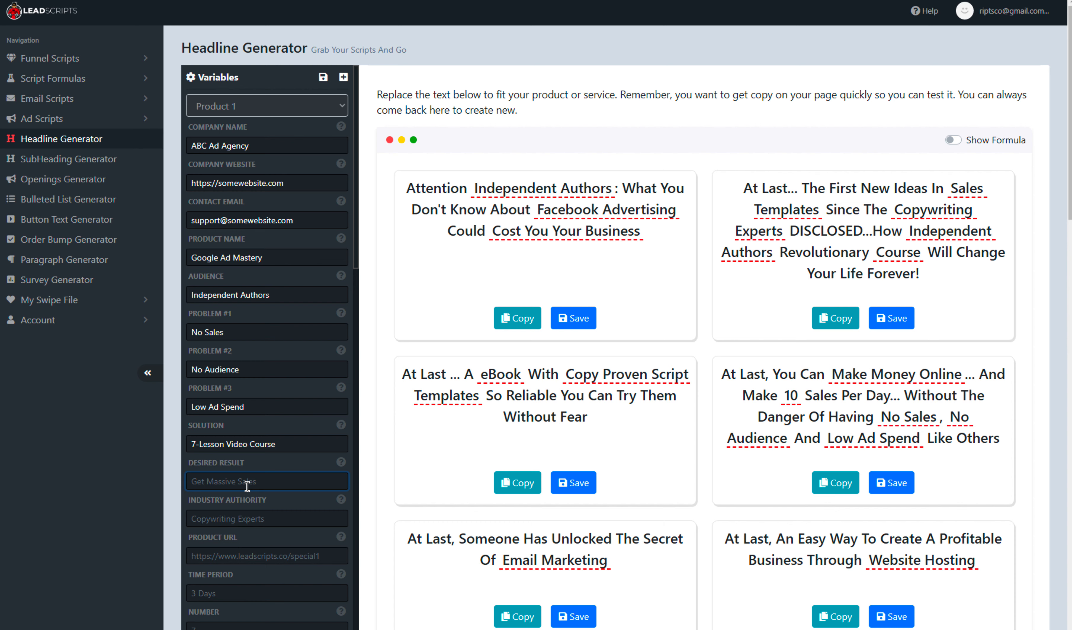
text(Selle)
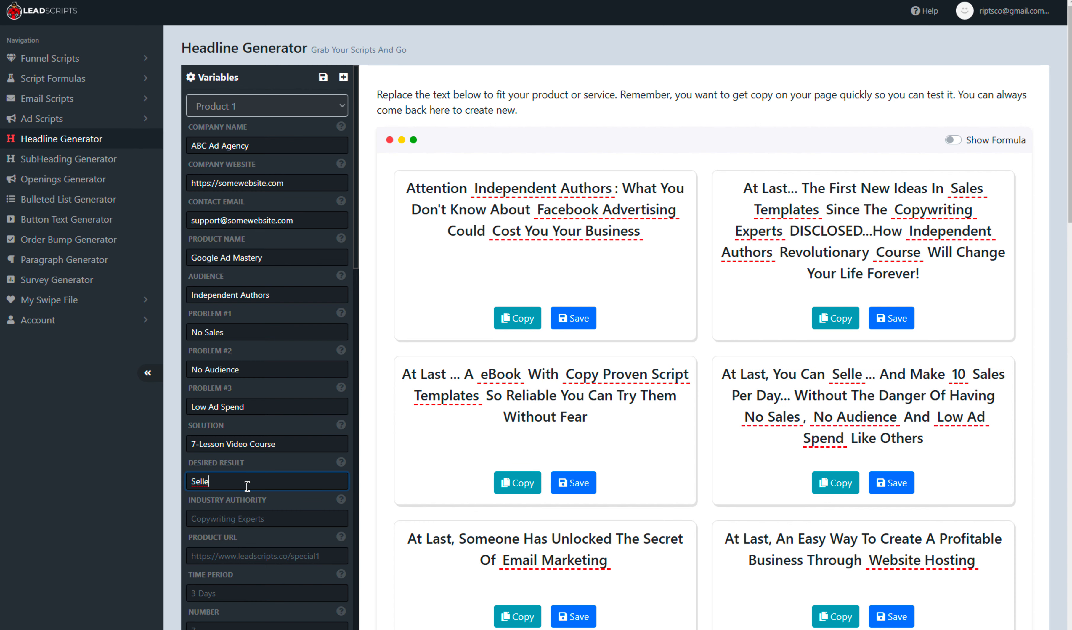
key(BackSpace)
text(Al)
text( Lot Of)
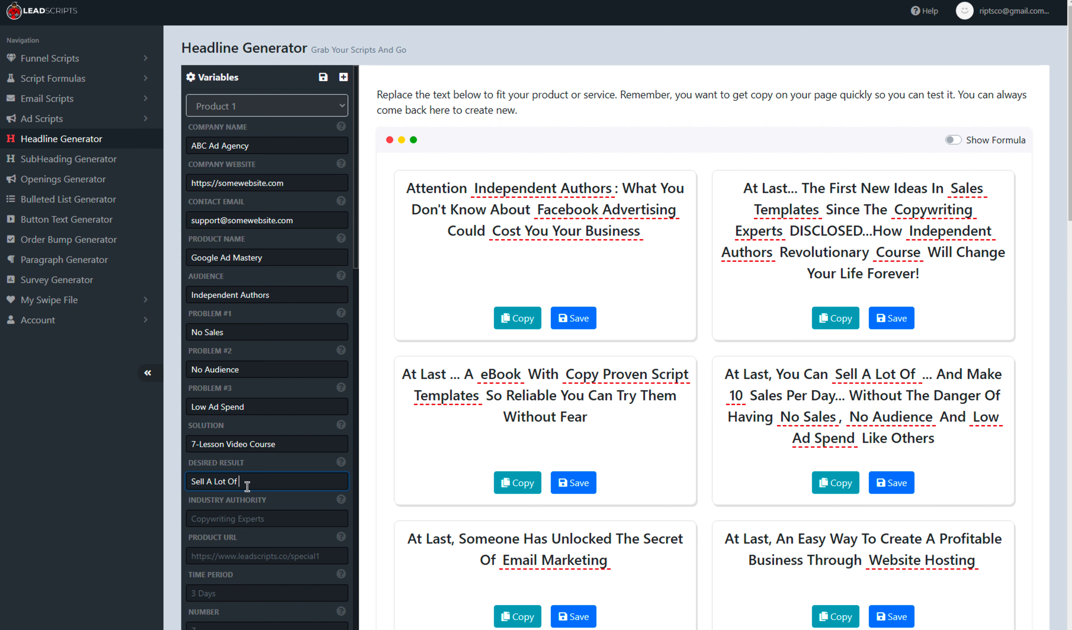
text( Books Without Spending A Fu)
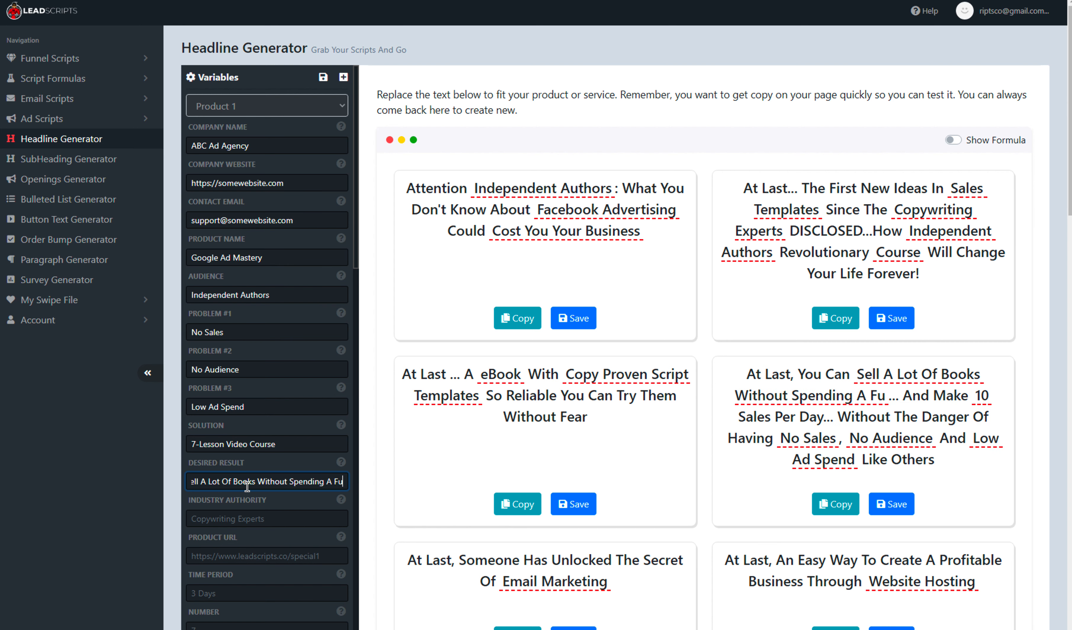
text(rtone)
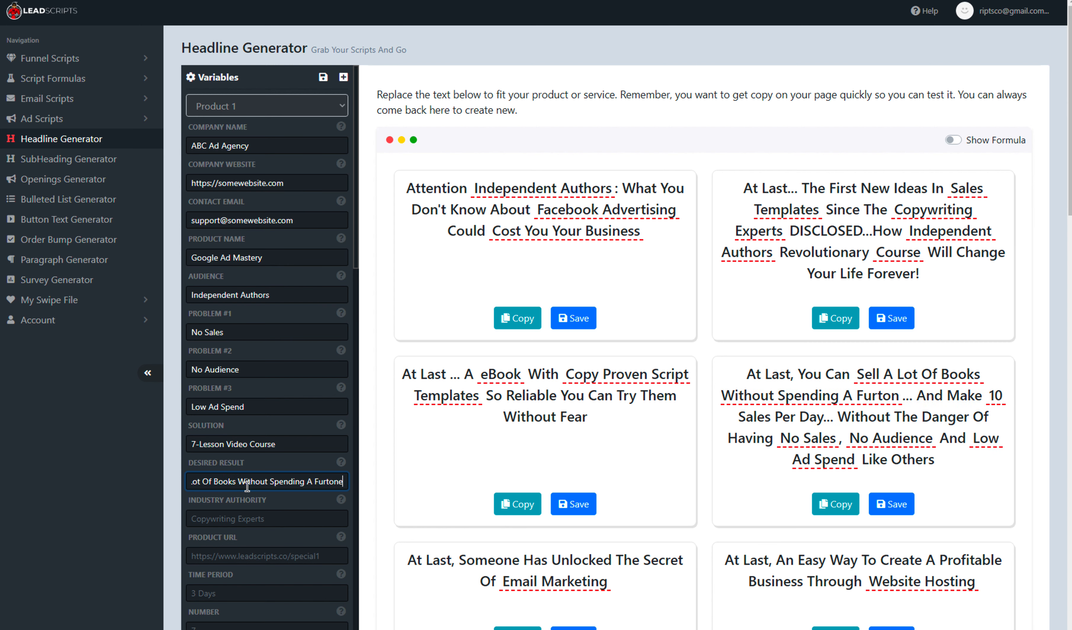
key(BackSpace)
key(BackSpace)
key(BackSpace)
key(BackSpace)
key(BackSpace)
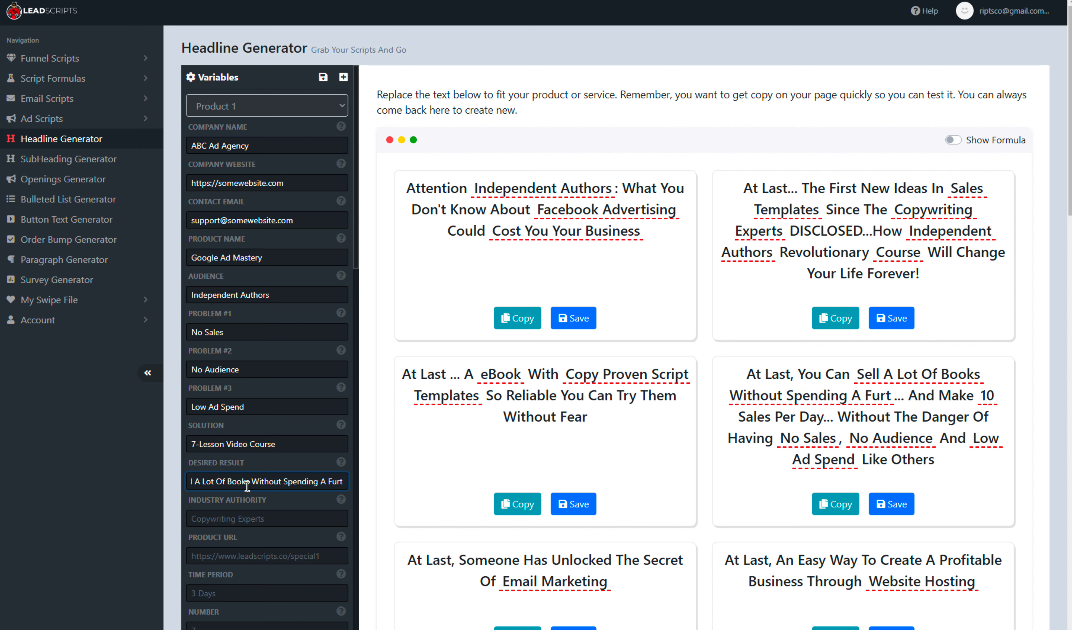
text(or)
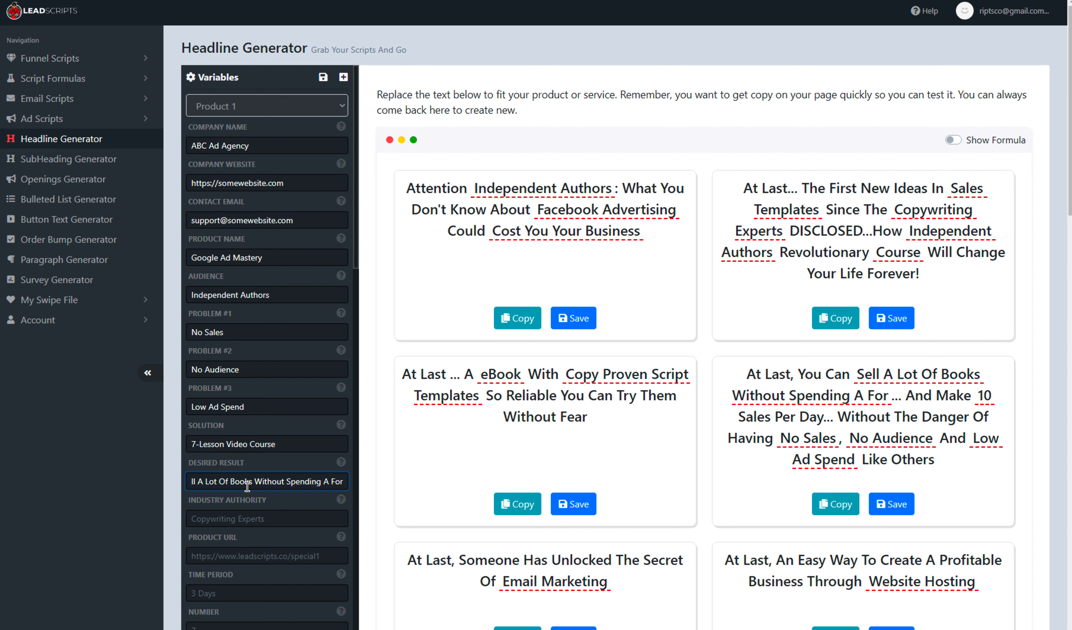
text(tune)
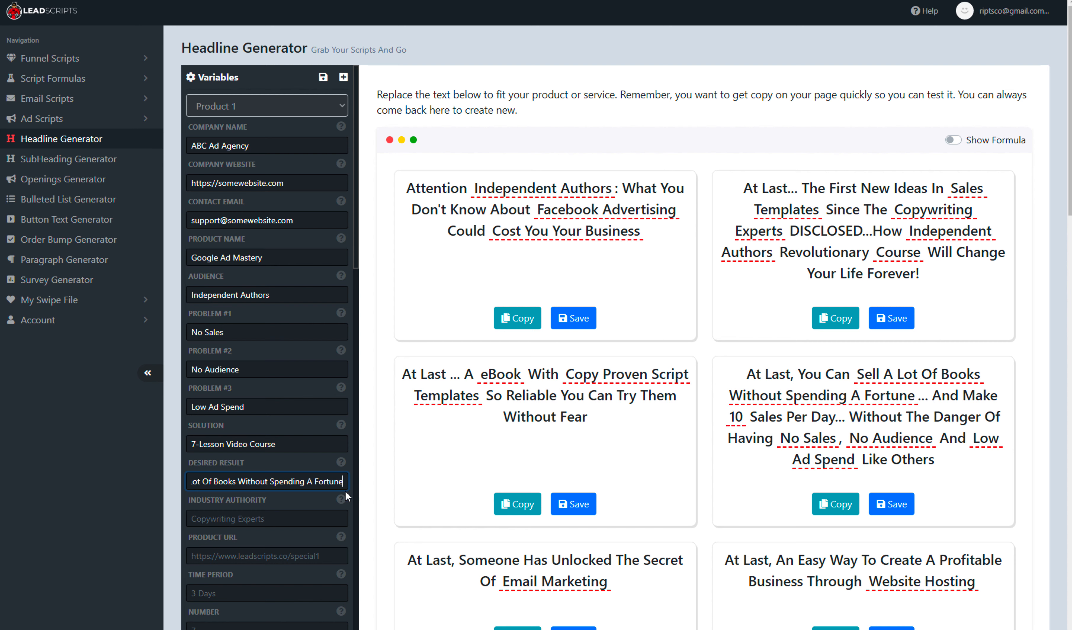
click(289, 502)
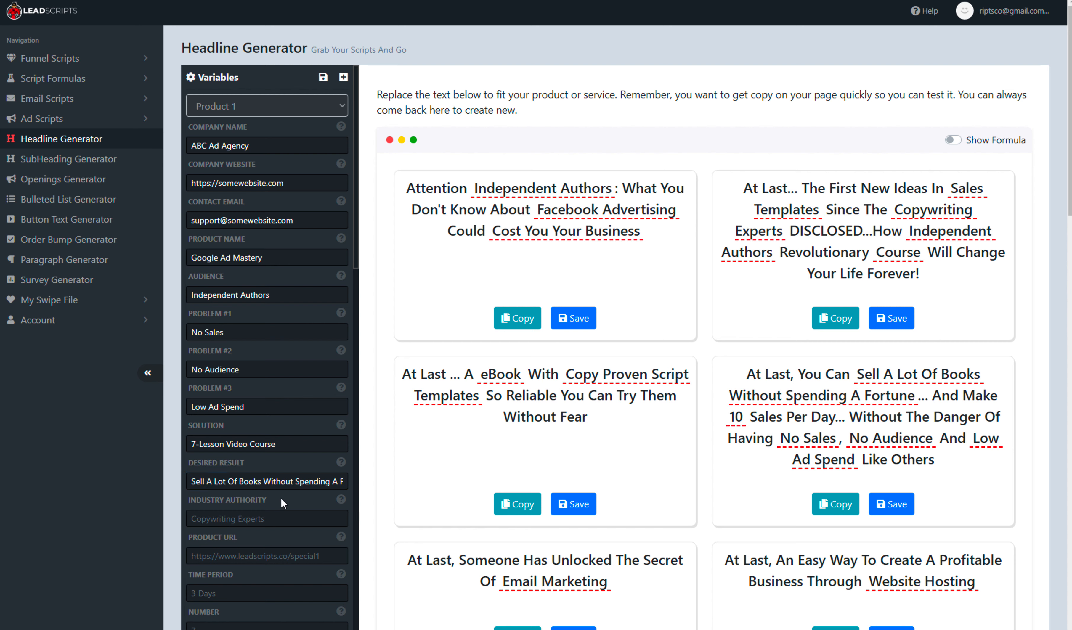
- Save the variables as a new product named after the product name, "Google Ad Mastery"
click(323, 77)
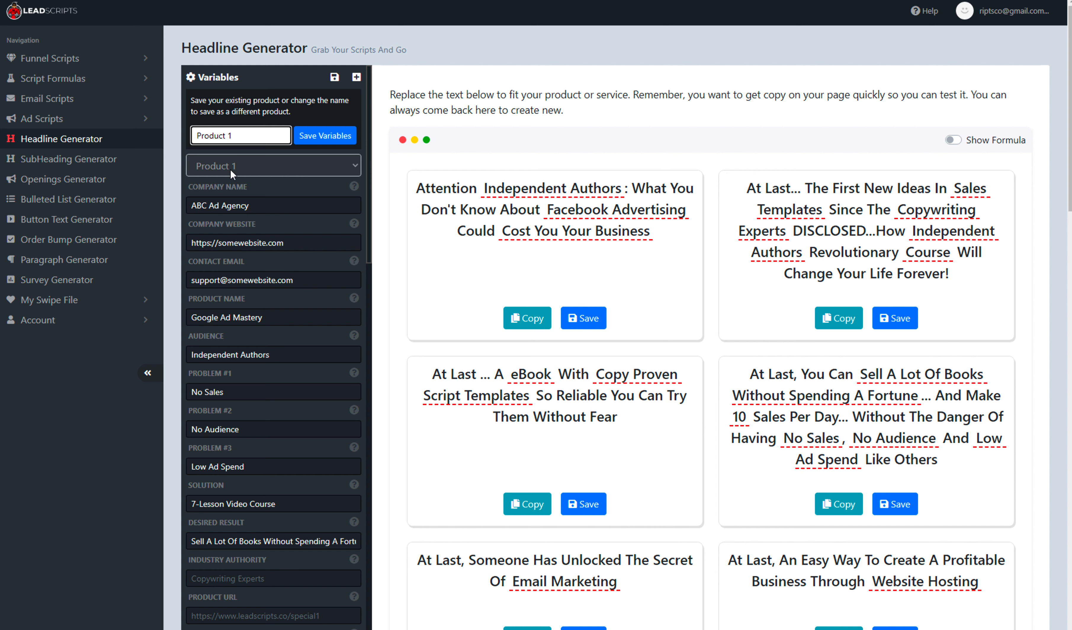
drag(246, 135, 193, 135)
drag(268, 317, 183, 318)
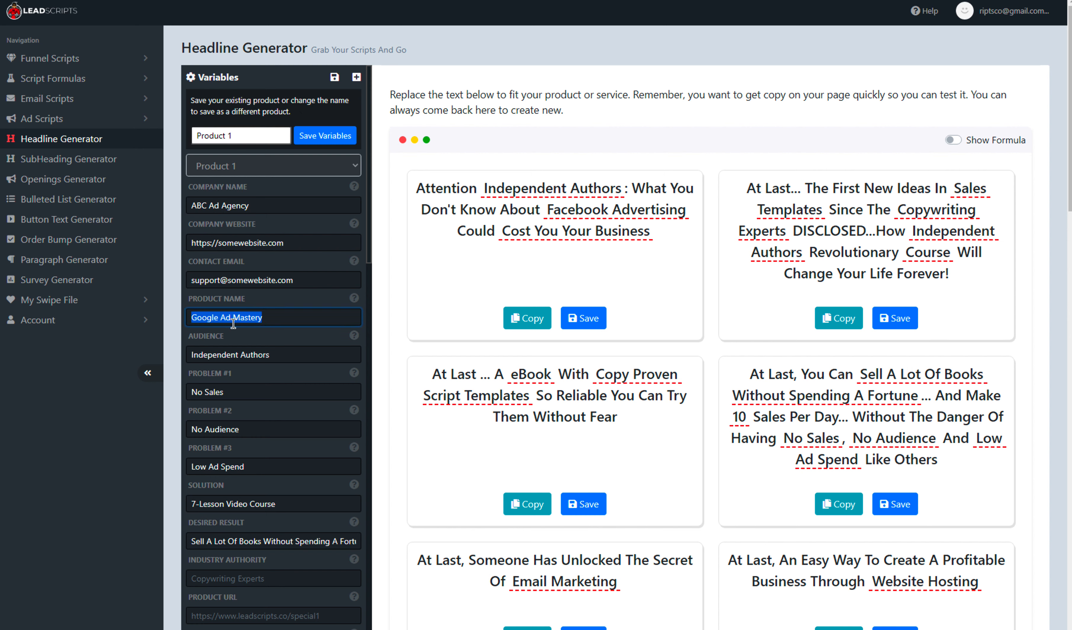
drag(240, 135, 168, 141)
click(310, 137)
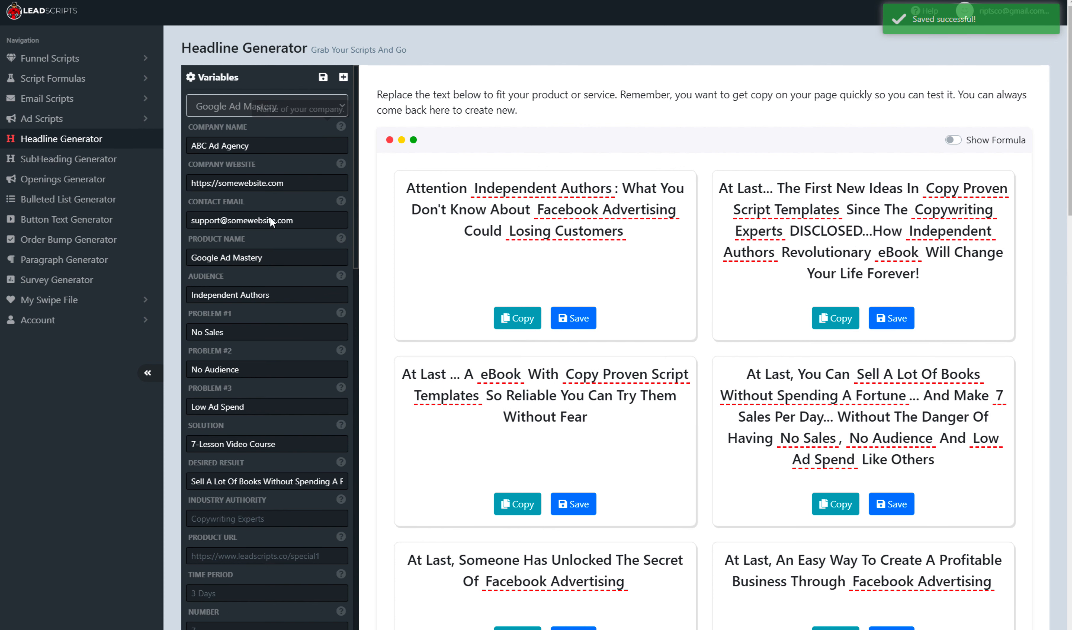
- Switch the variable set to Product 1 and reopen the product list
click(245, 111)
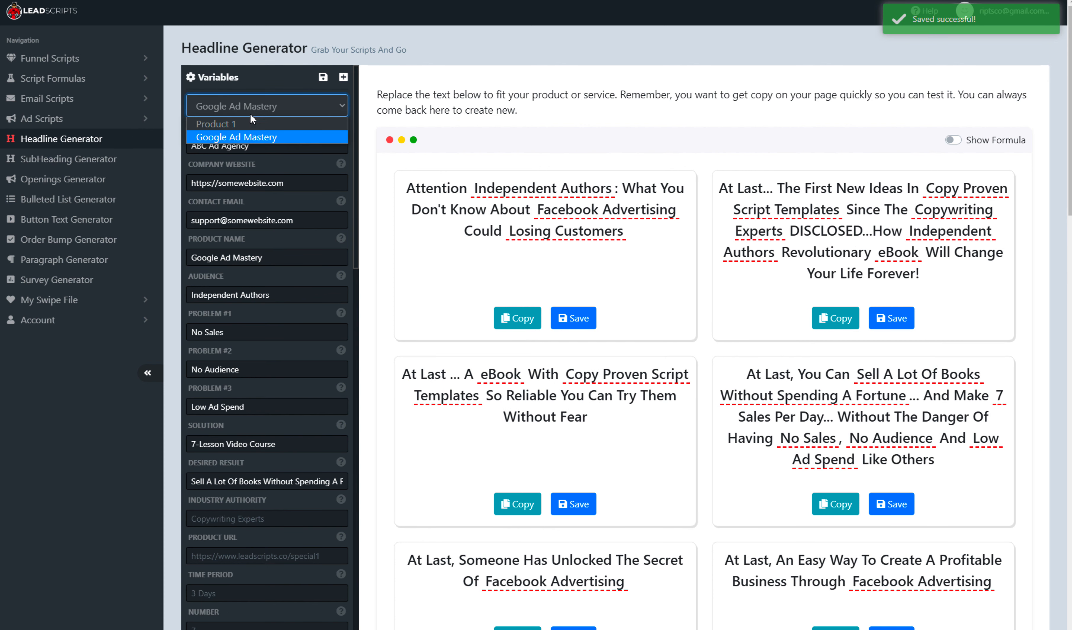
click(224, 124)
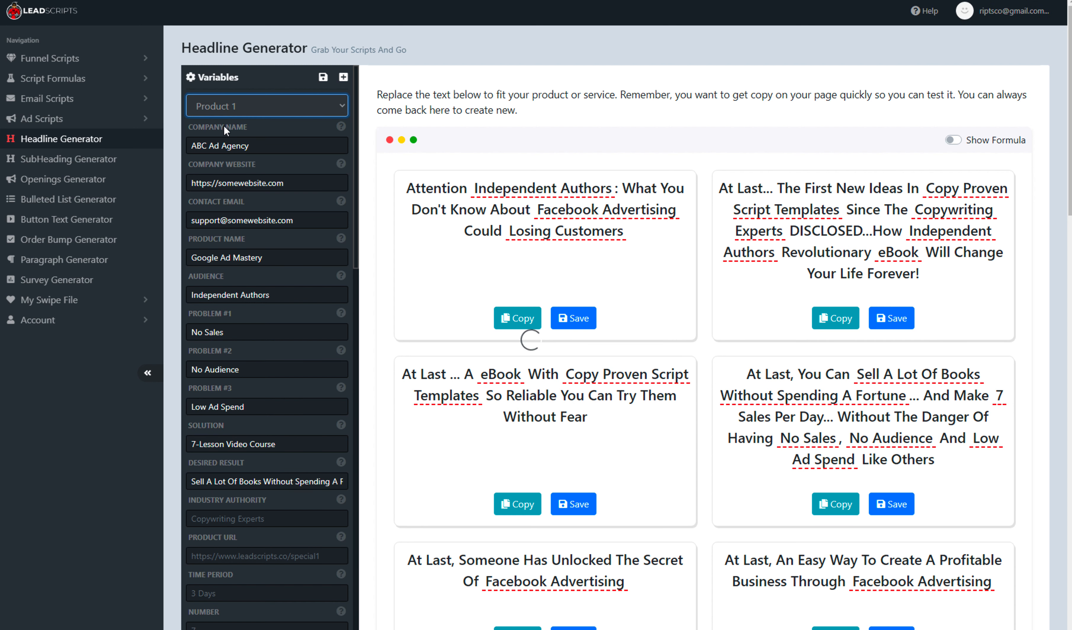
click(246, 112)
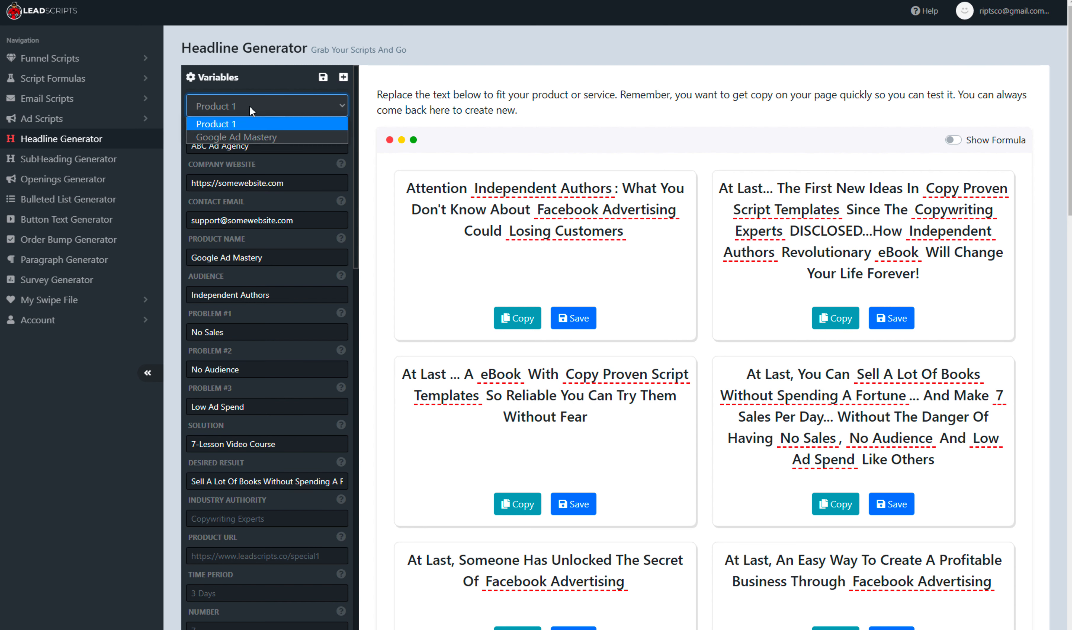
- Select the Google Ad Mastery variable set, fill it with example values and try to save it
click(244, 141)
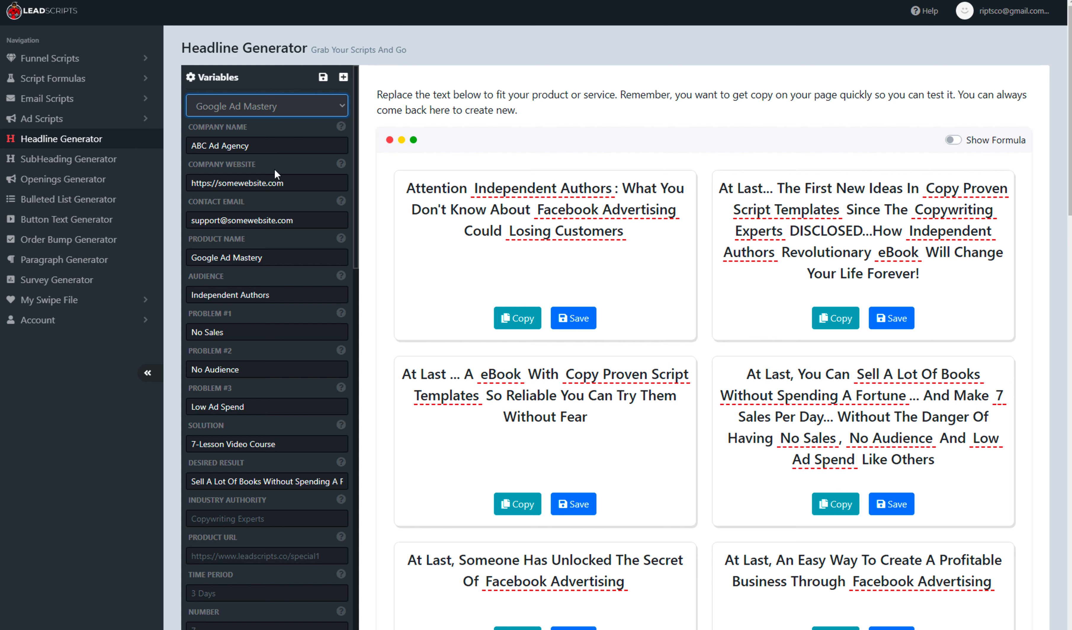
click(343, 79)
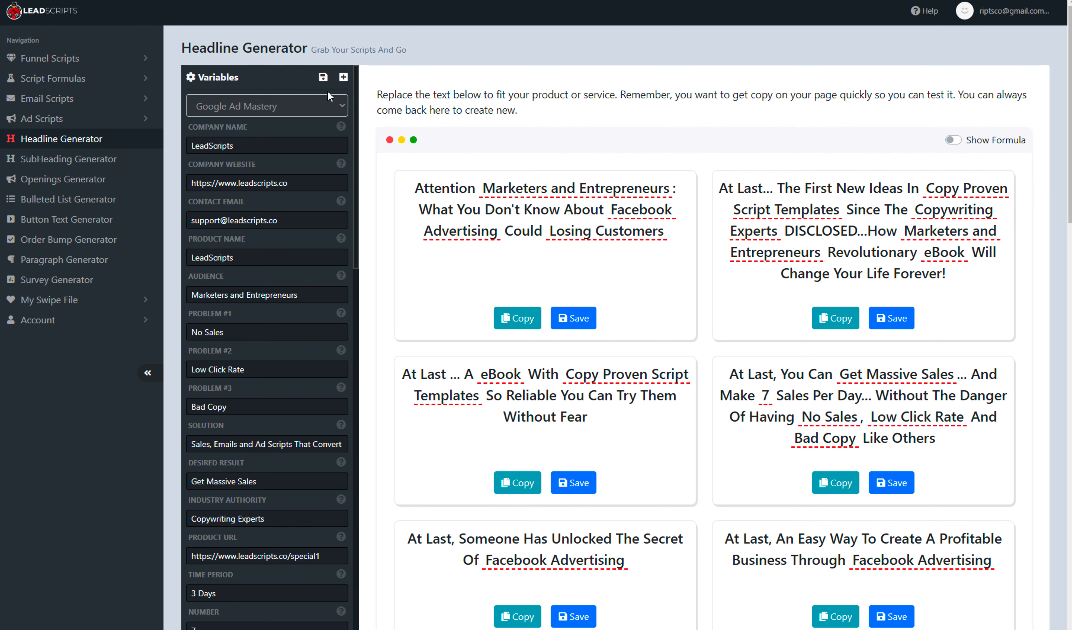
click(323, 76)
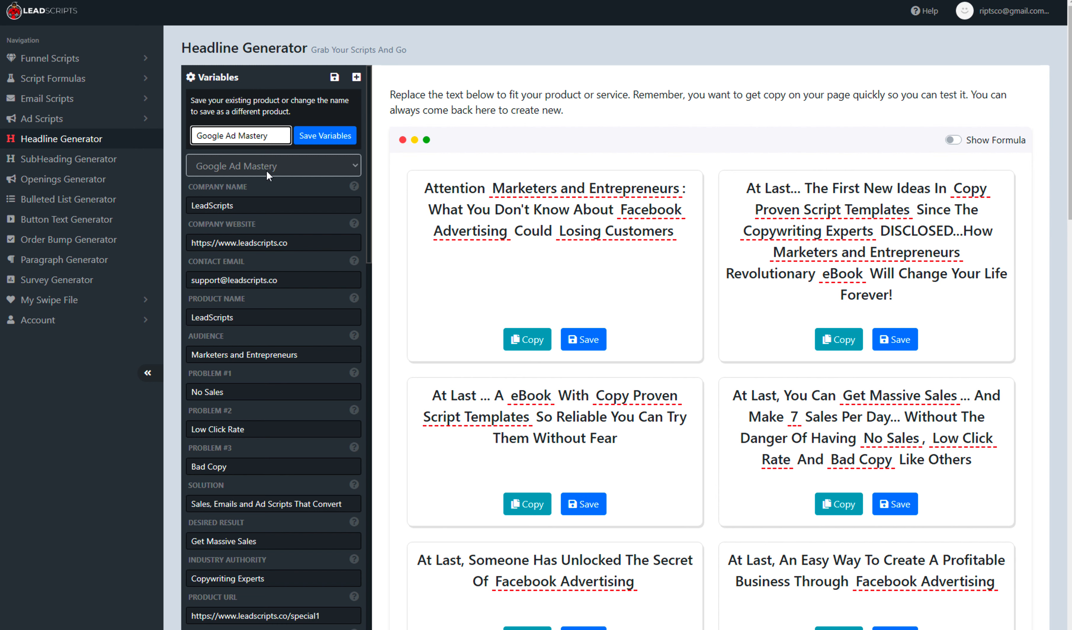
click(325, 138)
- Switch the variable set to Product 1 and back to Google Ad Mastery
click(272, 166)
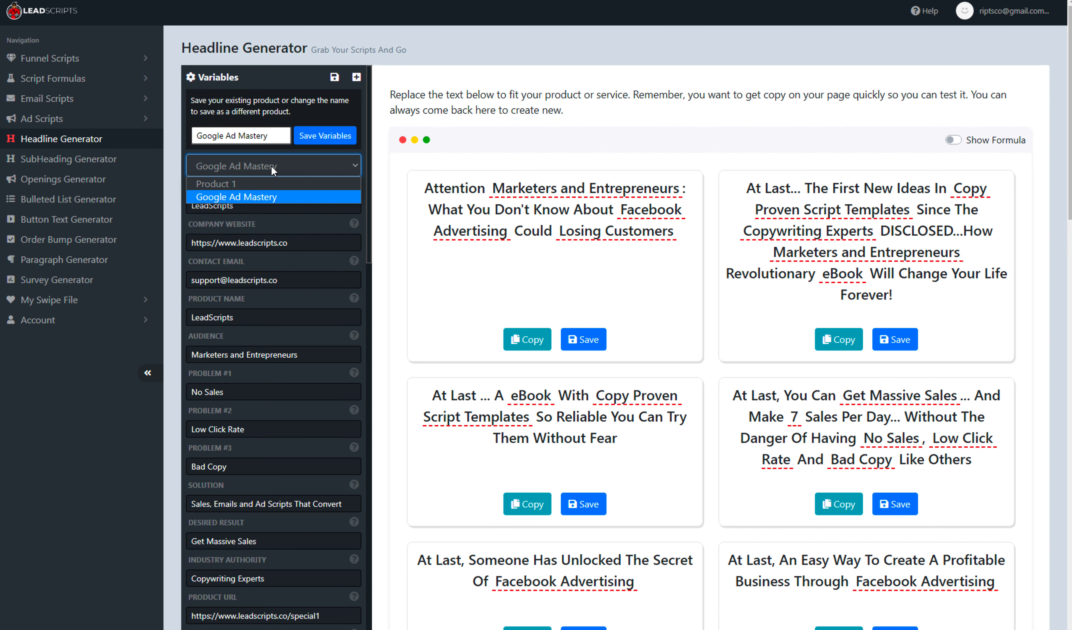
click(243, 183)
click(290, 164)
click(252, 198)
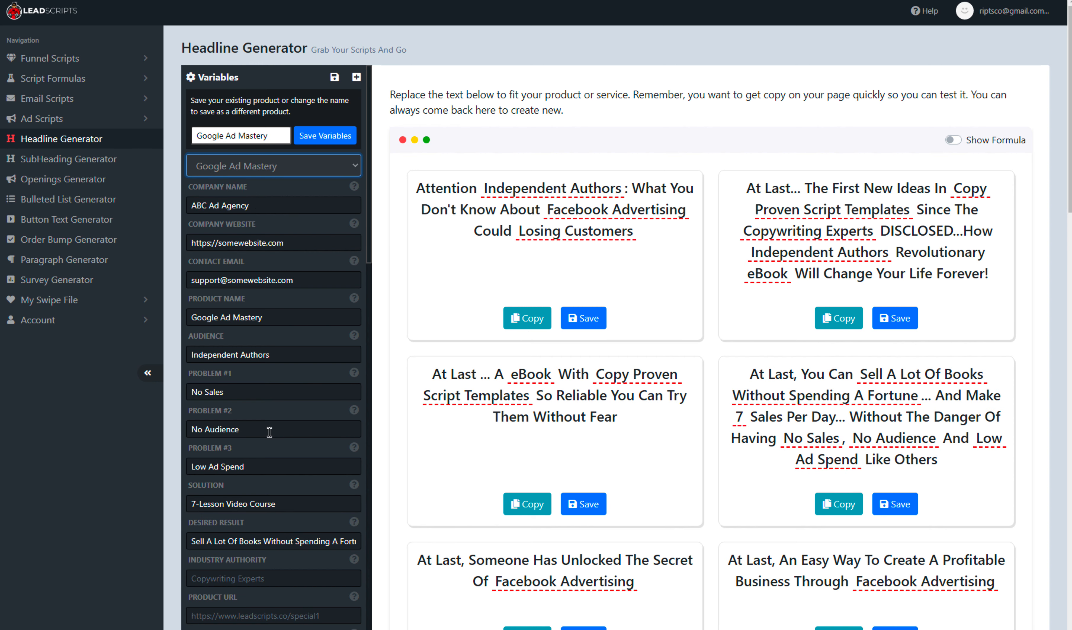
- Fill the Google Ad Mastery variables with example values and save them
click(357, 79)
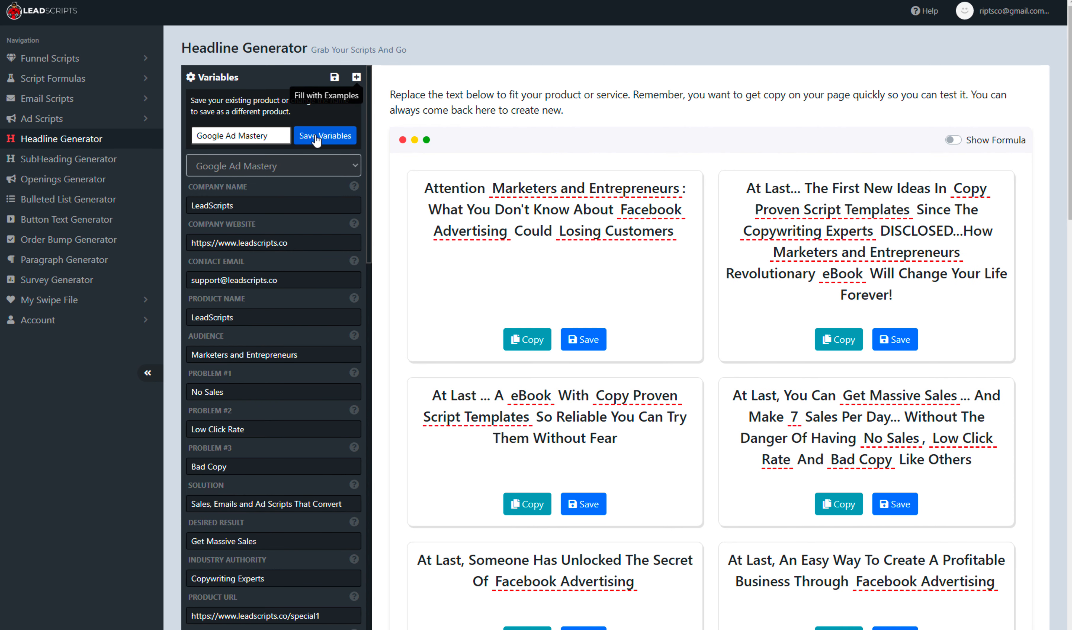
click(326, 140)
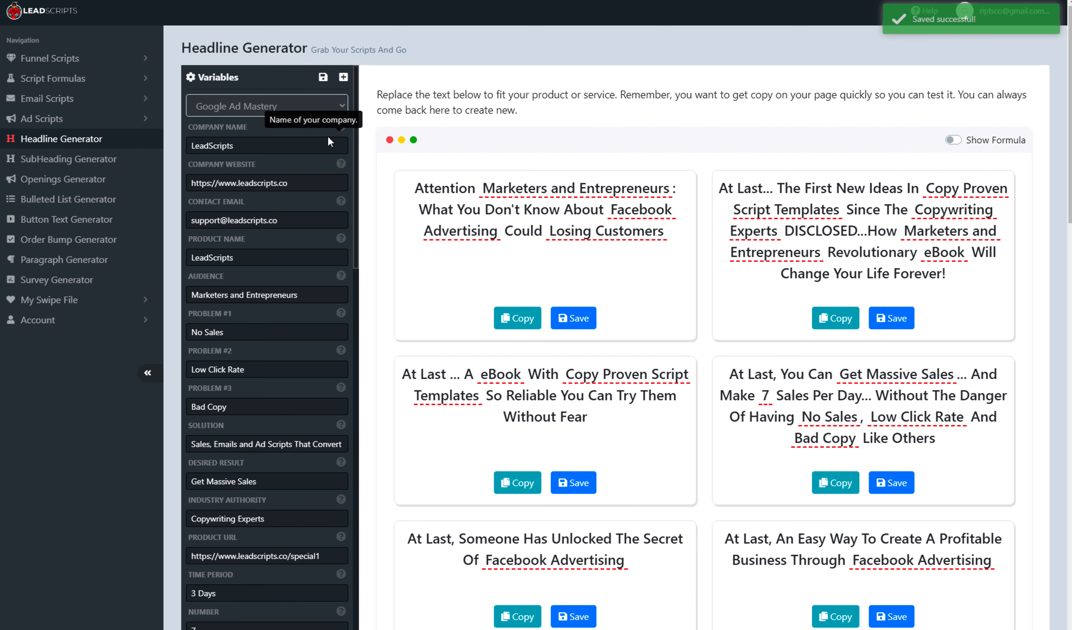
- Reload the Google Ad Mastery variable set via Product 1 and scroll through its variables
click(259, 108)
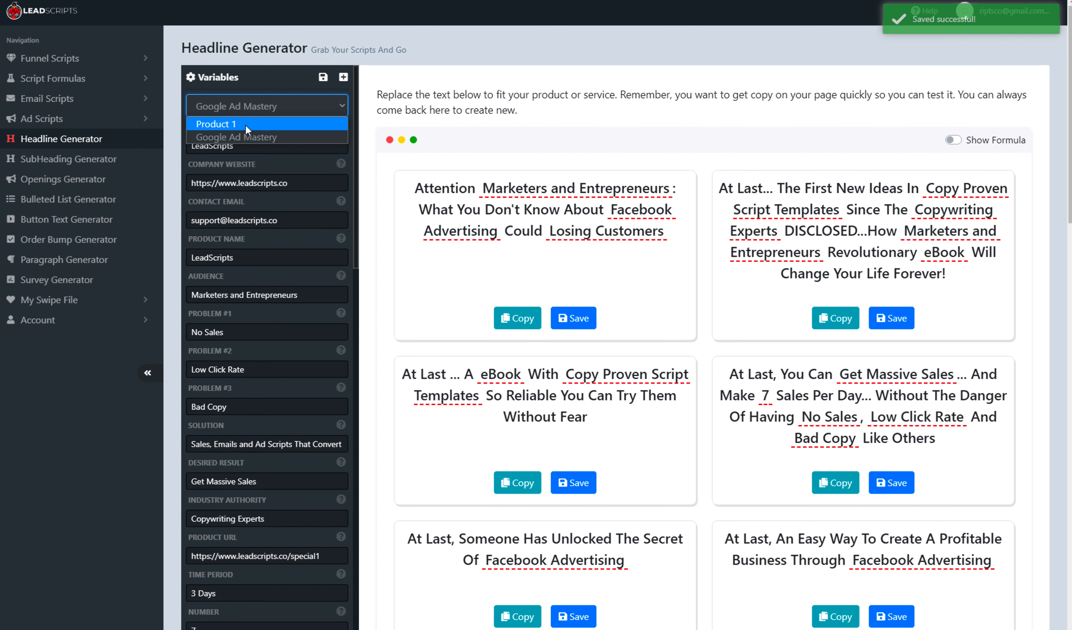
click(245, 124)
click(267, 107)
click(258, 139)
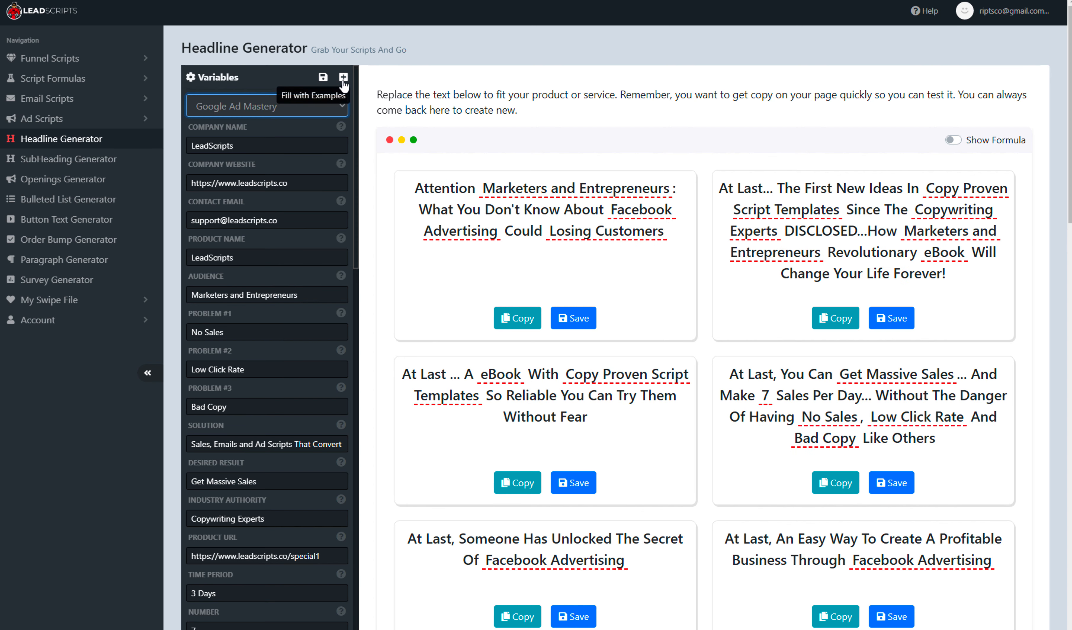
mouse_move(322, 350)
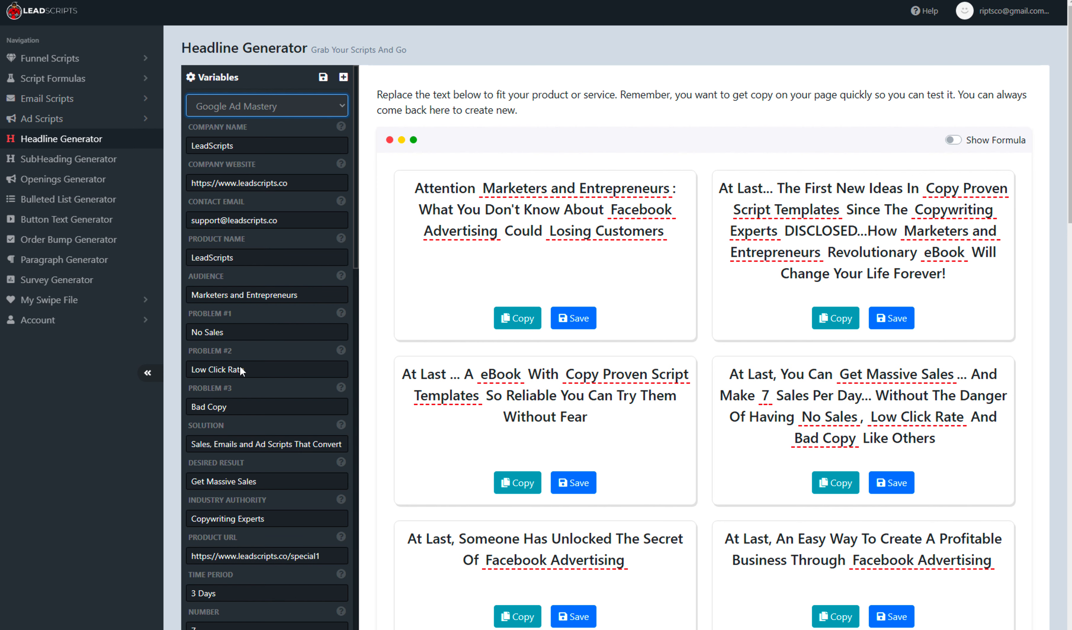
scroll(249, 466, down, 15)
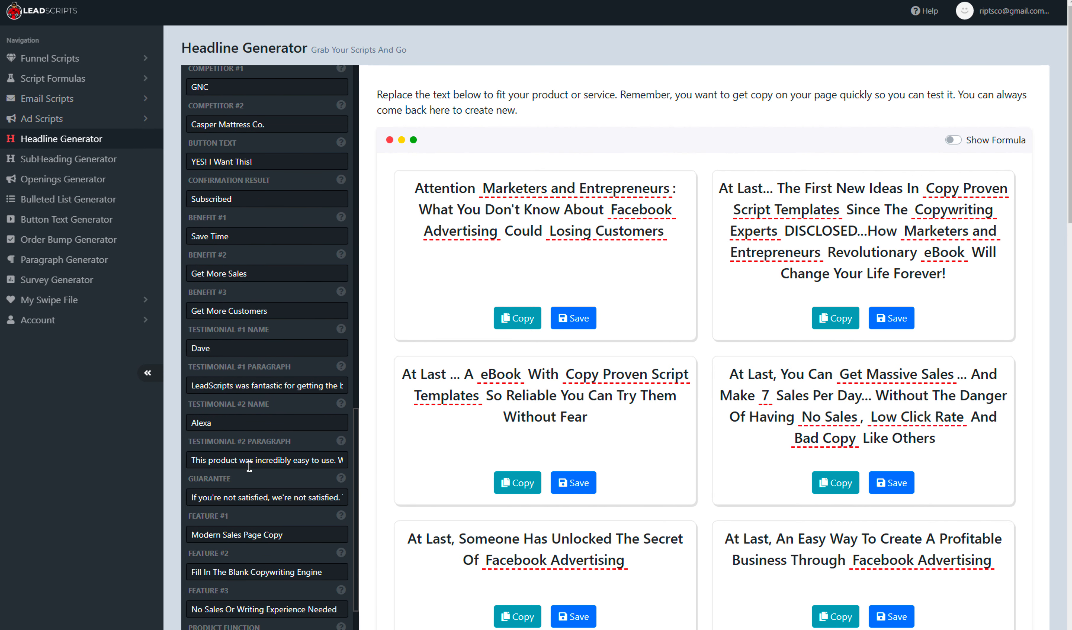
scroll(249, 465, up, 12)
- Open My Products in the swipe file, inspect the Google Ad Mastery product, and delete it
click(53, 305)
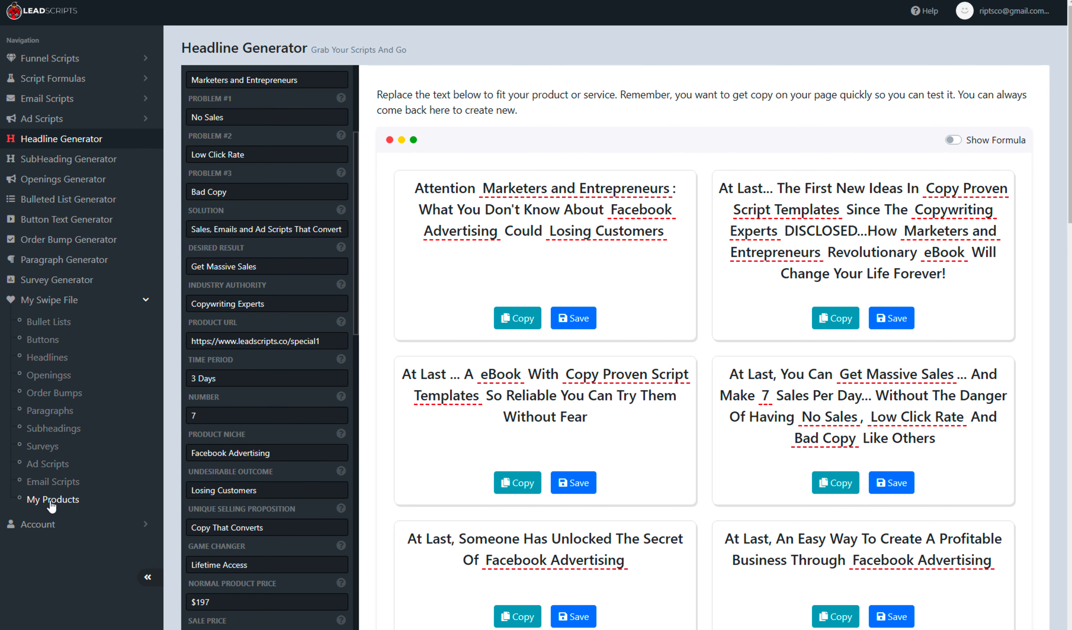
click(52, 502)
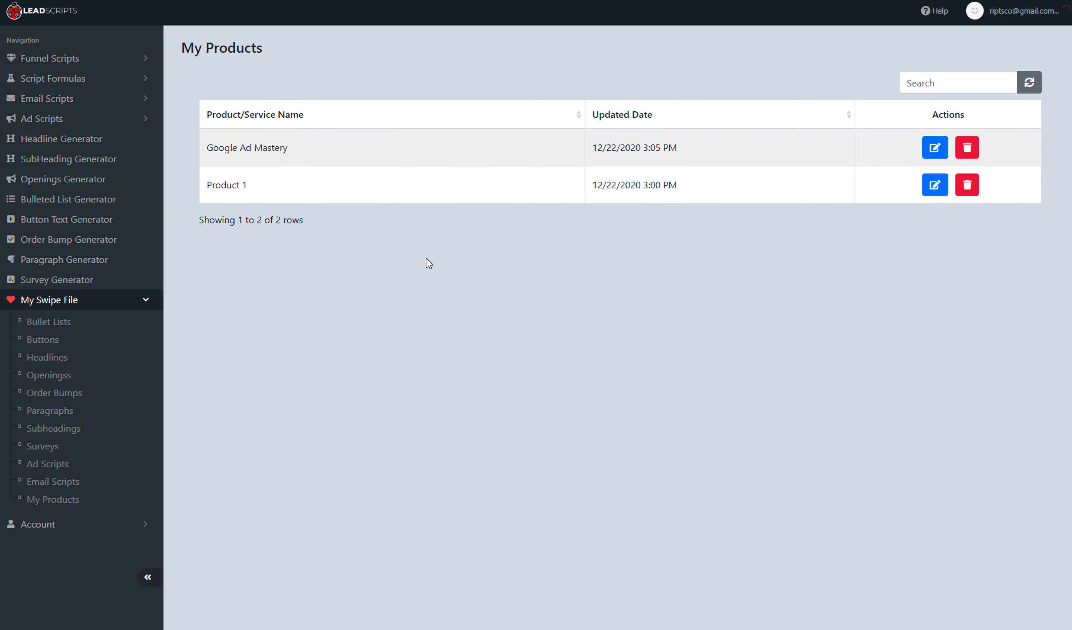
click(934, 148)
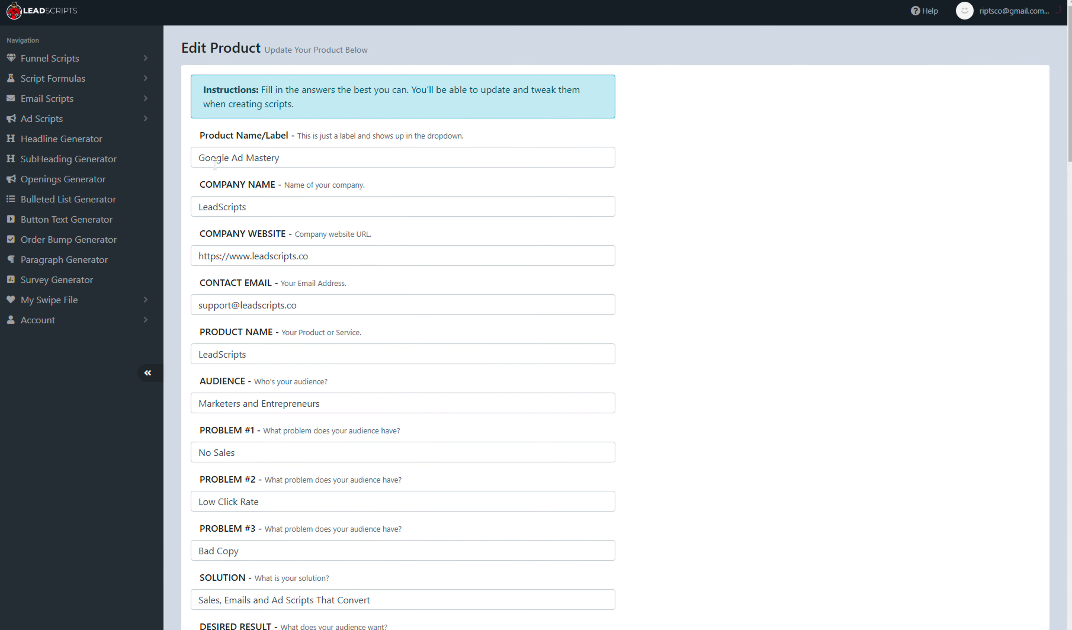
drag(187, 206, 311, 203)
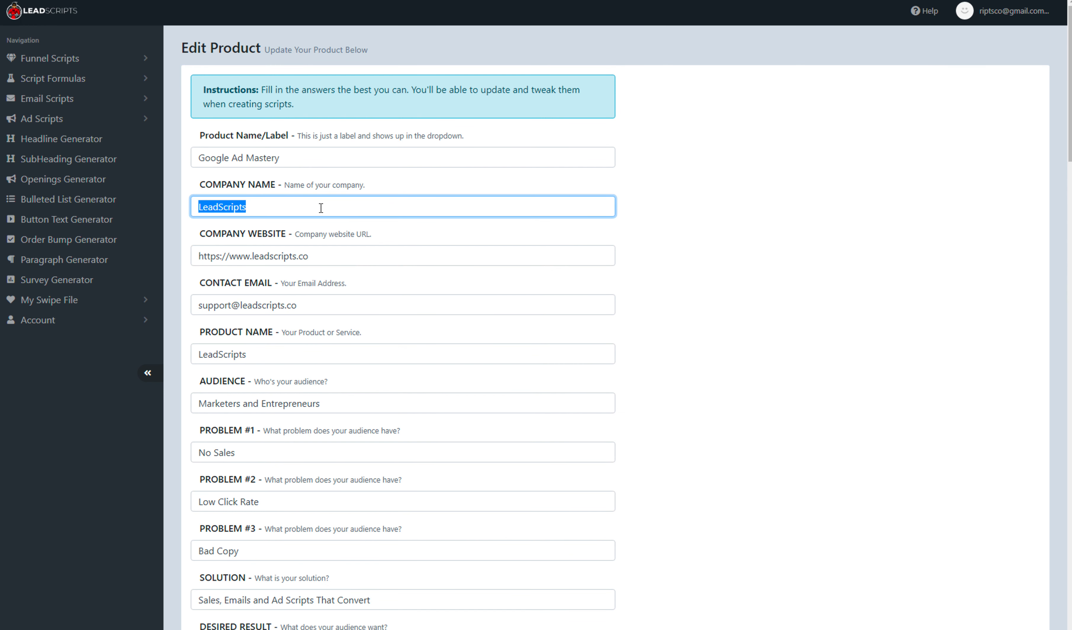
scroll(447, 398, down, 10)
scroll(447, 398, up, 10)
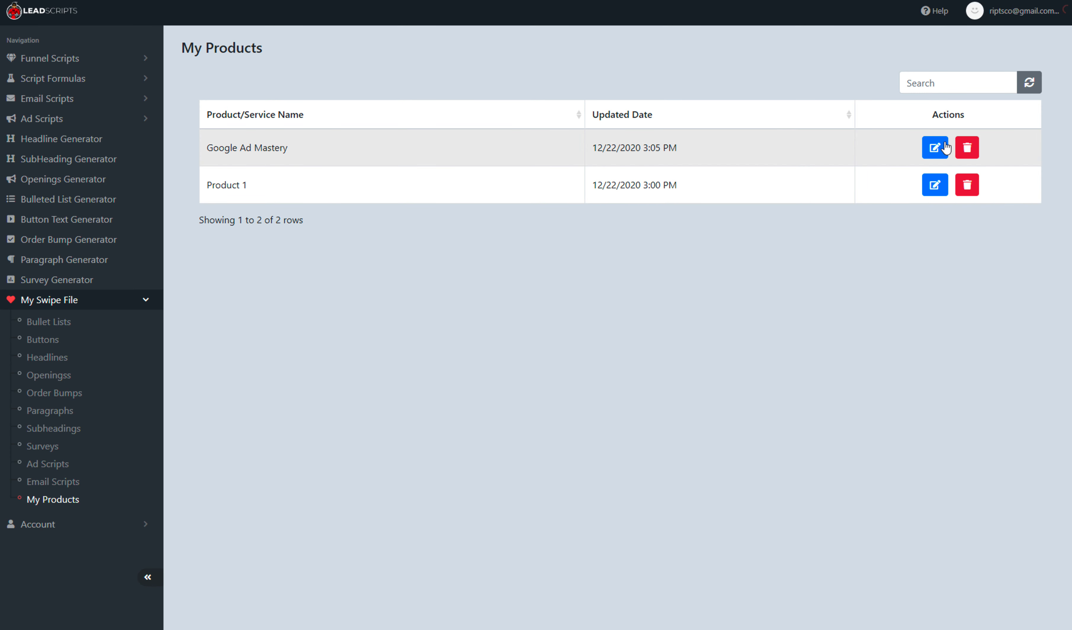
click(966, 147)
click(600, 105)
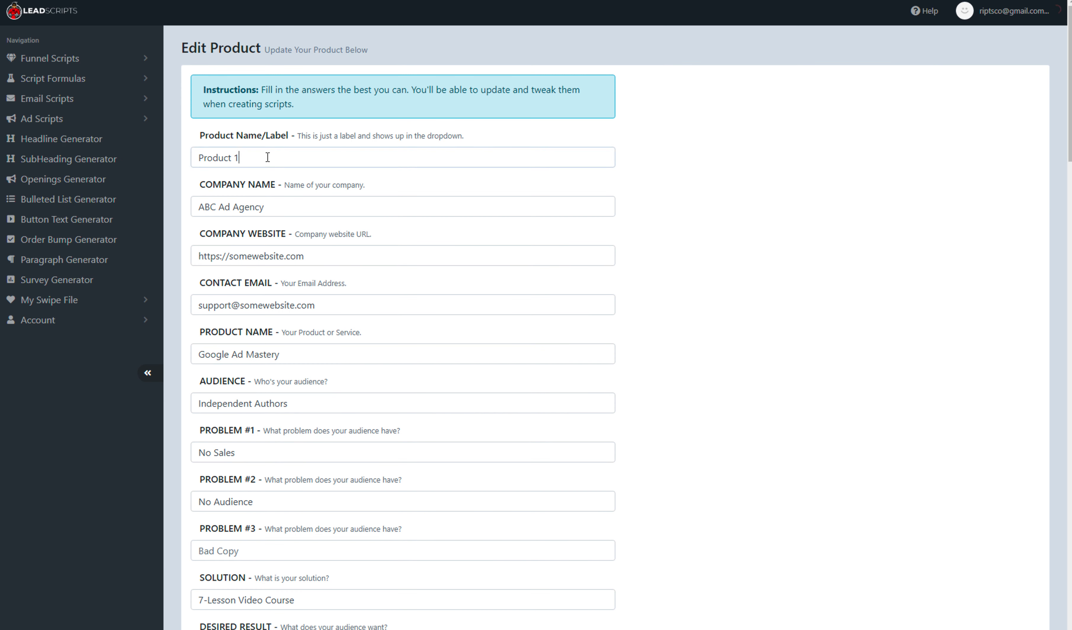
- Rename the Product 1 product to "Google Ad Mastery" and save the product
triple_click(267, 157)
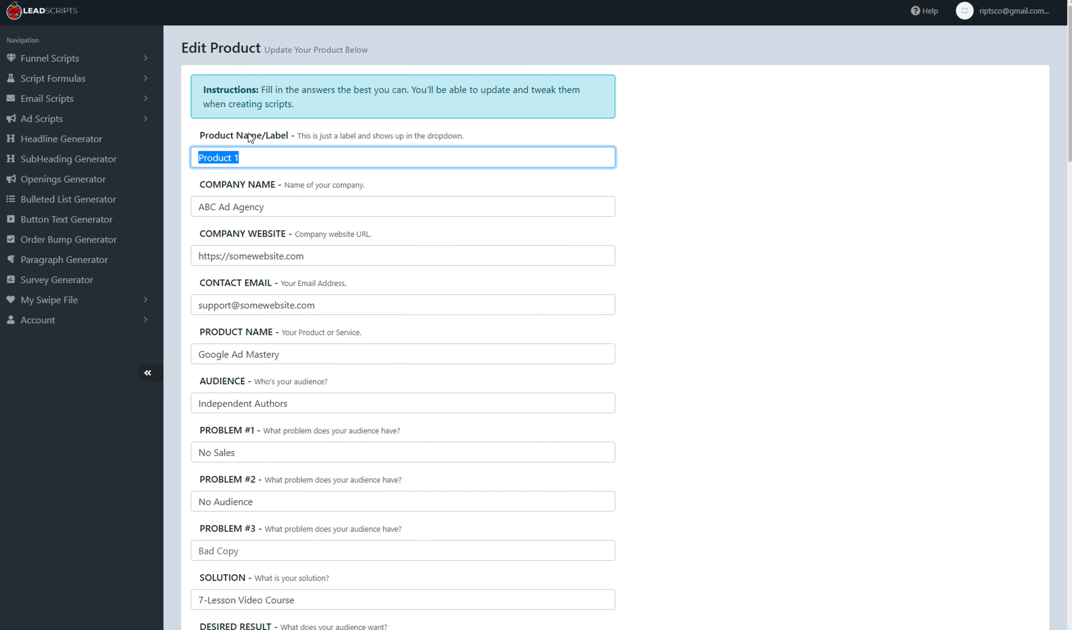
text(Google Ad Mastery)
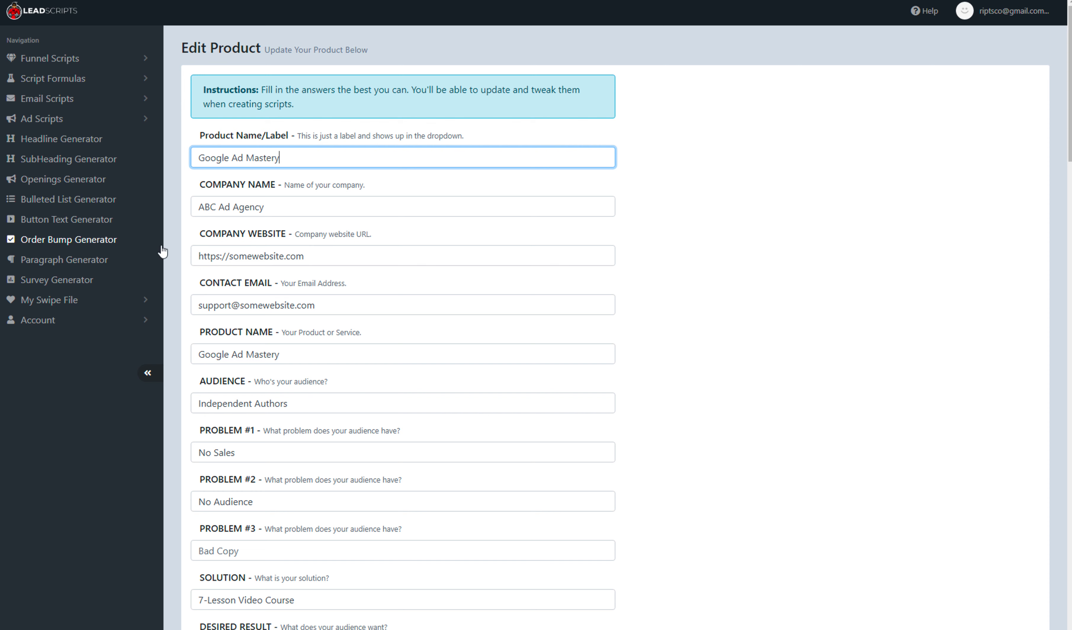
scroll(657, 244, down, 15)
scroll(658, 245, down, 5)
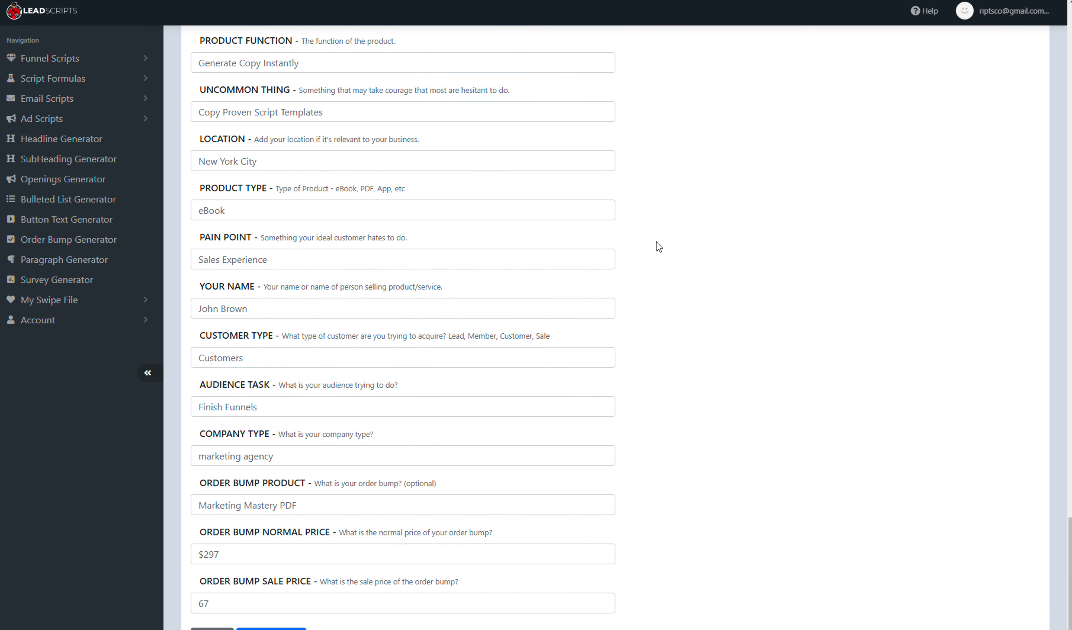
click(271, 628)
- Open the Headline Generator with the Google Ad Mastery variable set and review its variables and generated headlines
click(61, 138)
click(266, 106)
click(277, 103)
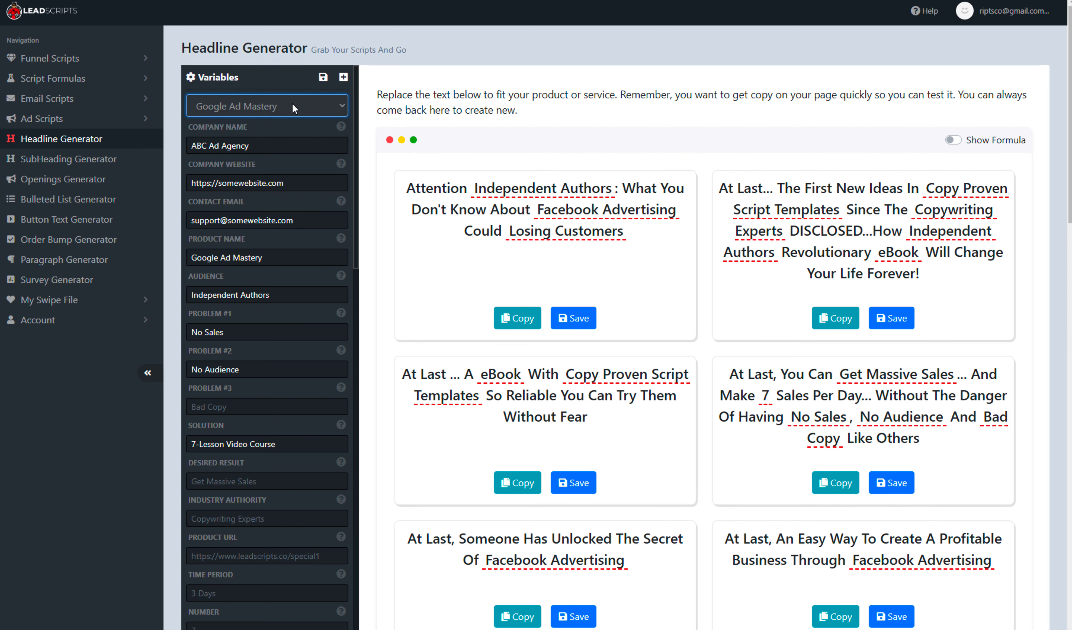
scroll(271, 482, down, 10)
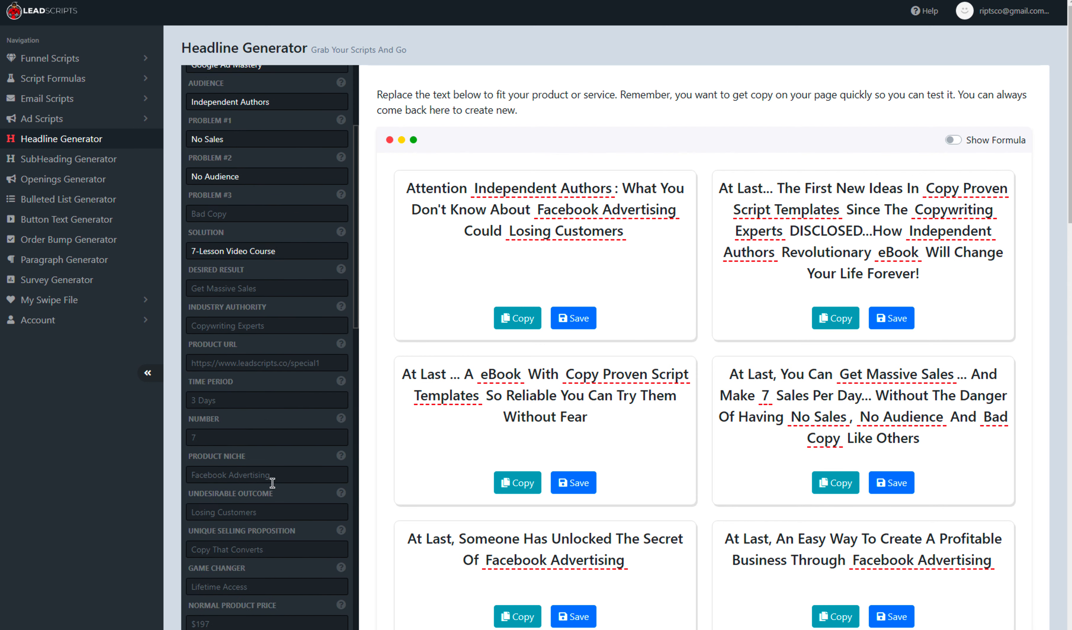
scroll(272, 481, up, 15)
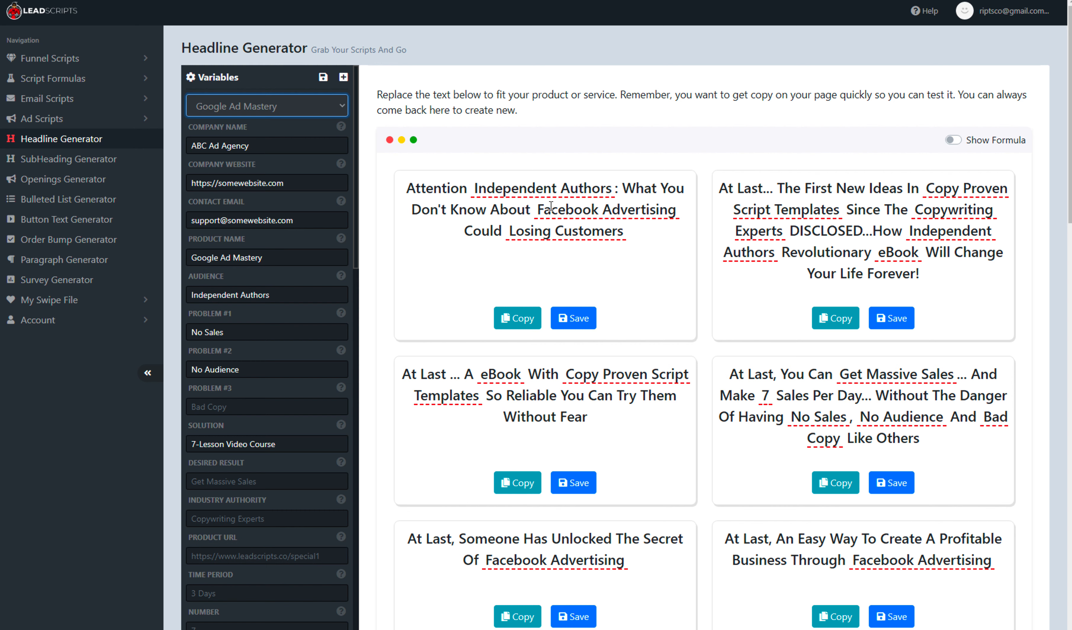
click(250, 103)
click(249, 103)
click(291, 107)
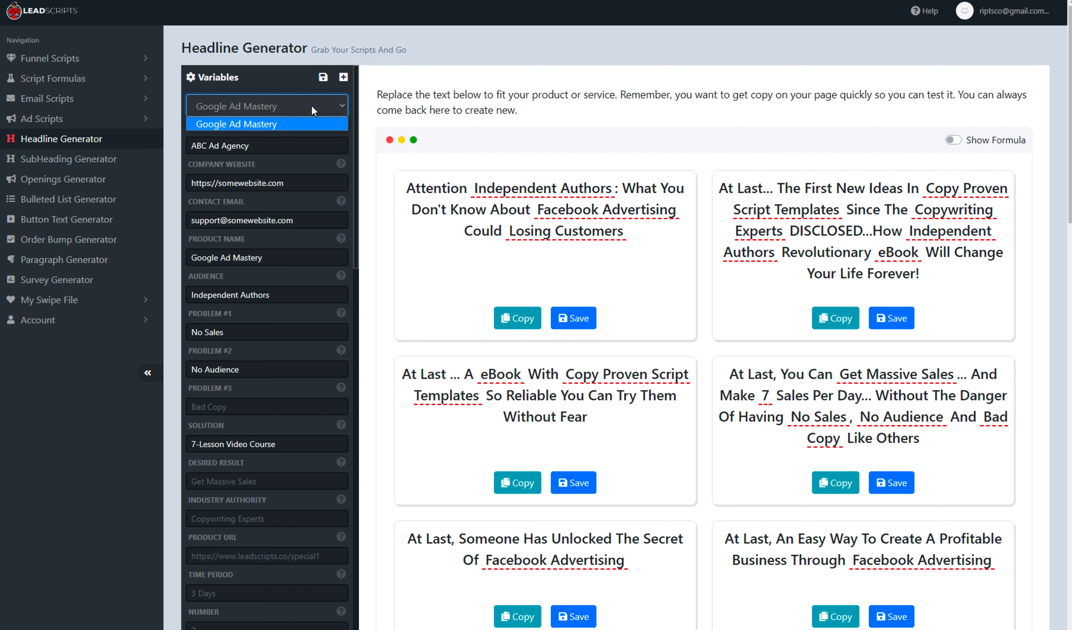
click(289, 107)
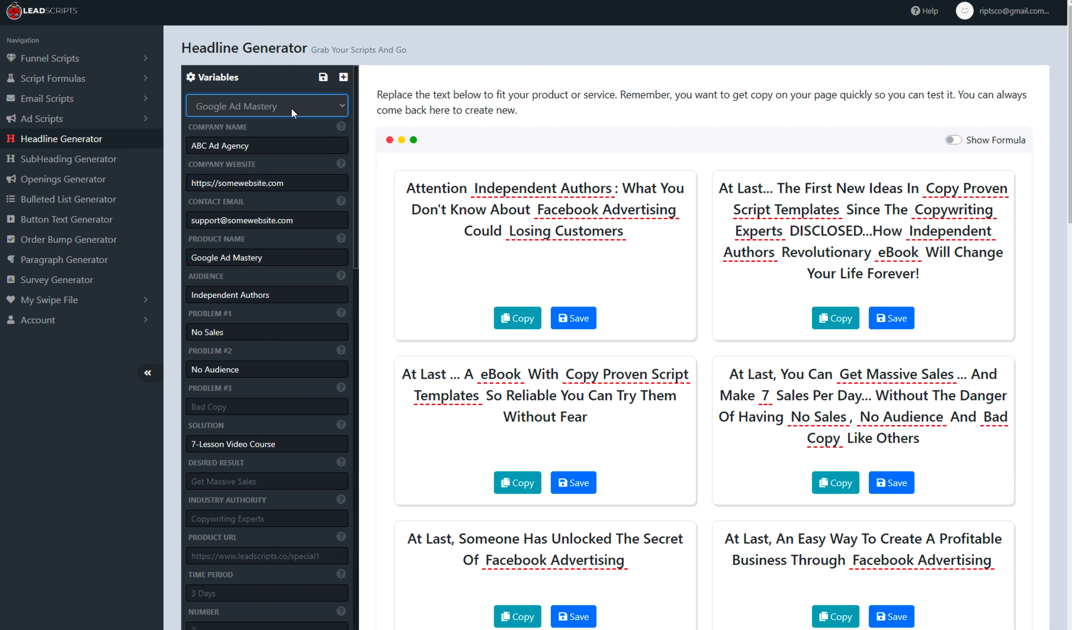
scroll(730, 502, down, 10)
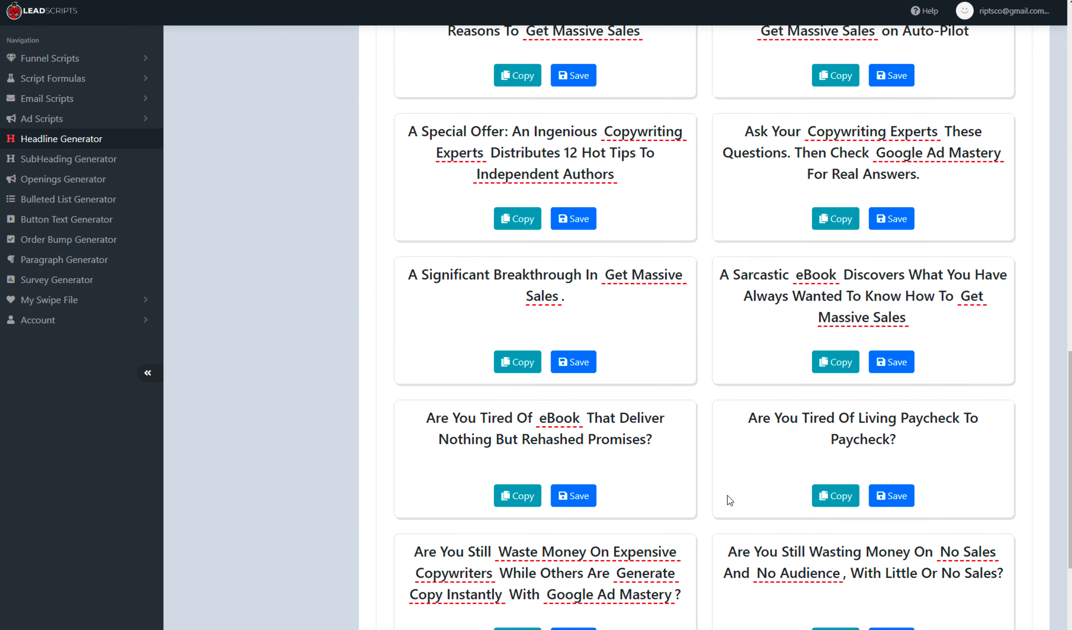